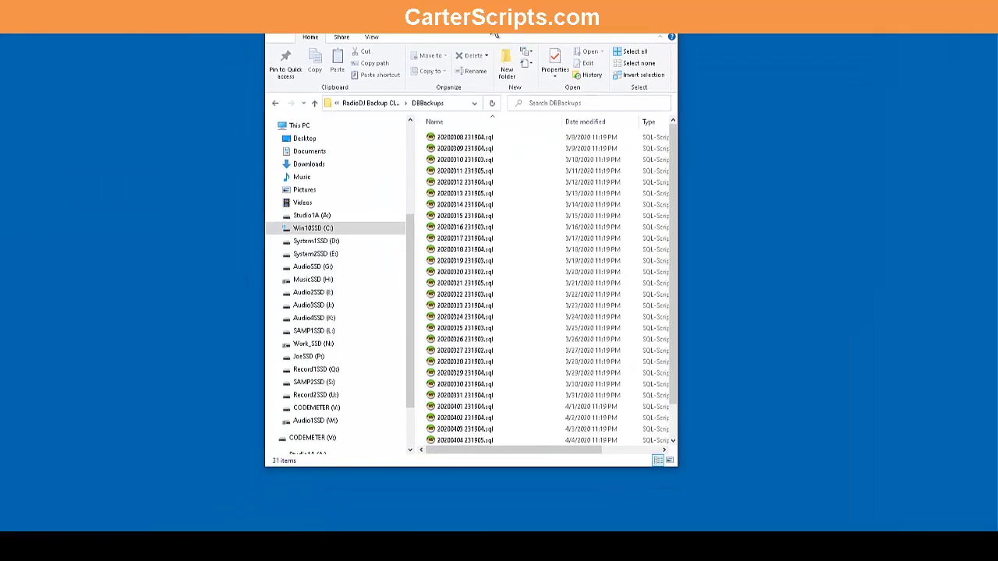
Review the 31 dated .sql backups in DBBackups and select them all to see 669 MB total.
{"action": "left_click_drag", "start_coordinate": [495, 35], "coordinate": [478, 33]}
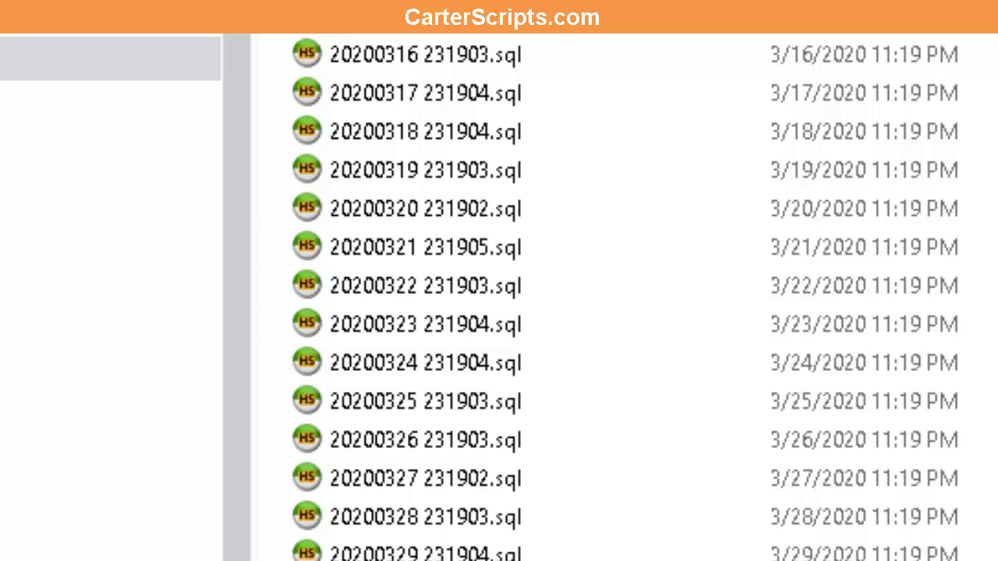
{"action": "scroll", "coordinate": [520, 334], "scroll_direction": "down", "scroll_amount": 1}
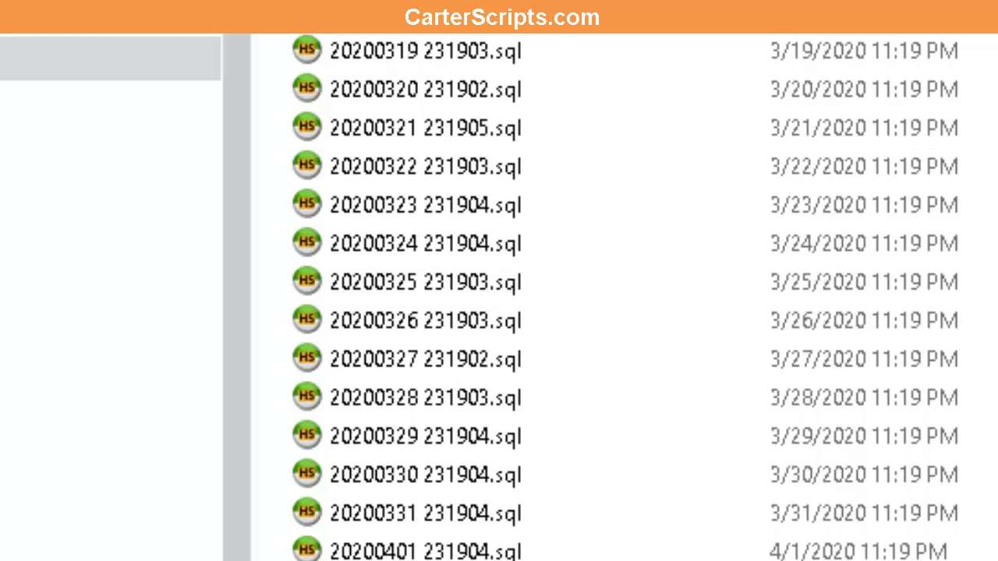
{"action": "scroll", "coordinate": [616, 296], "scroll_direction": "down", "scroll_amount": 2}
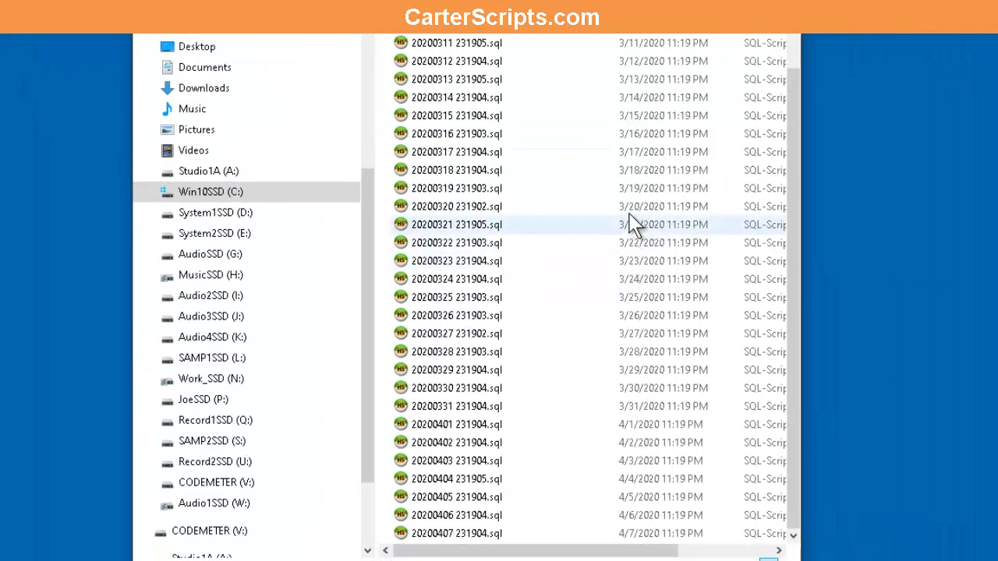
{"action": "scroll", "coordinate": [793, 405], "scroll_direction": "up", "scroll_amount": 1}
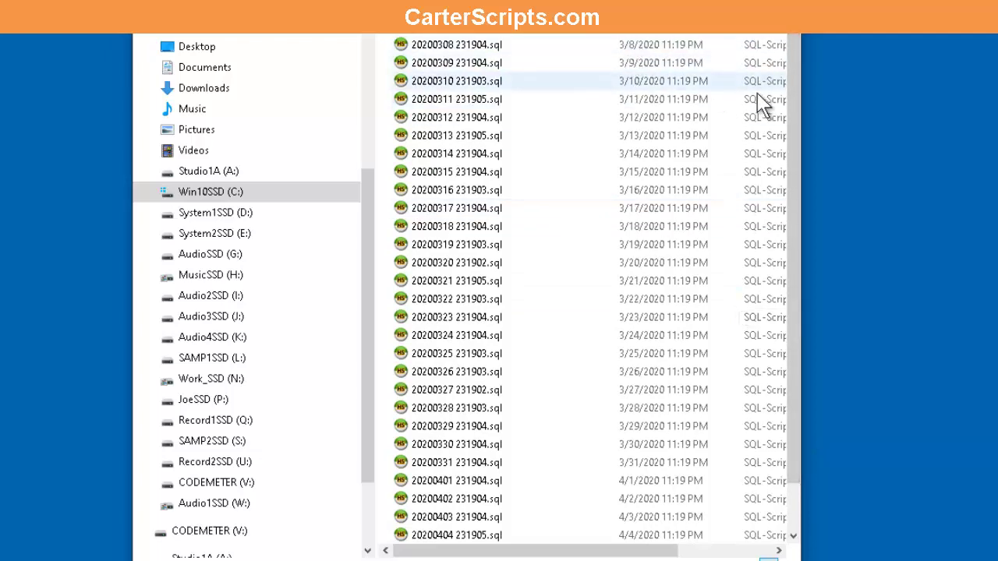
{"action": "scroll", "coordinate": [794, 102], "scroll_direction": "down", "scroll_amount": 1}
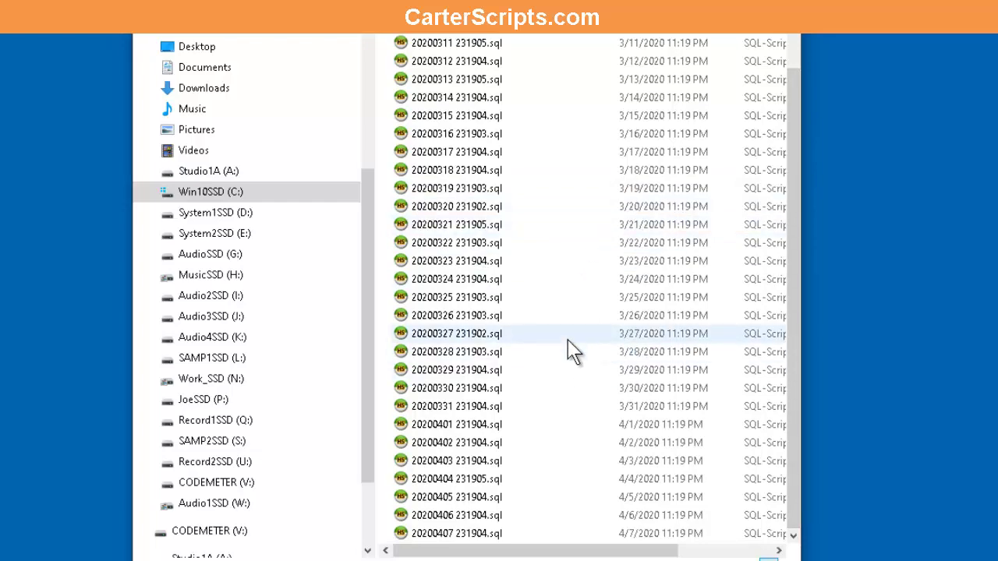
{"action": "left_click", "coordinate": [472, 137]}
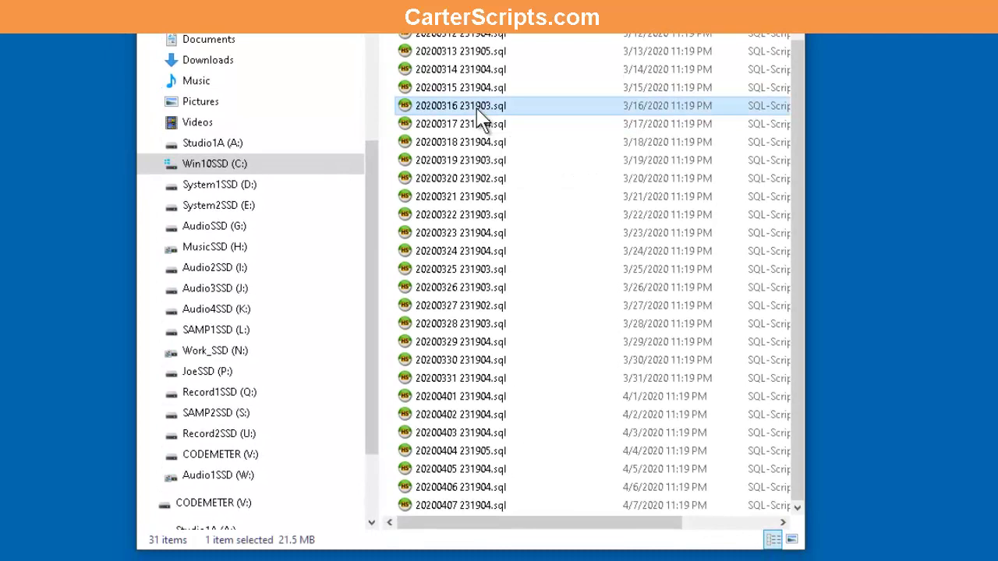
{"action": "key", "text": "ctrl+a"}
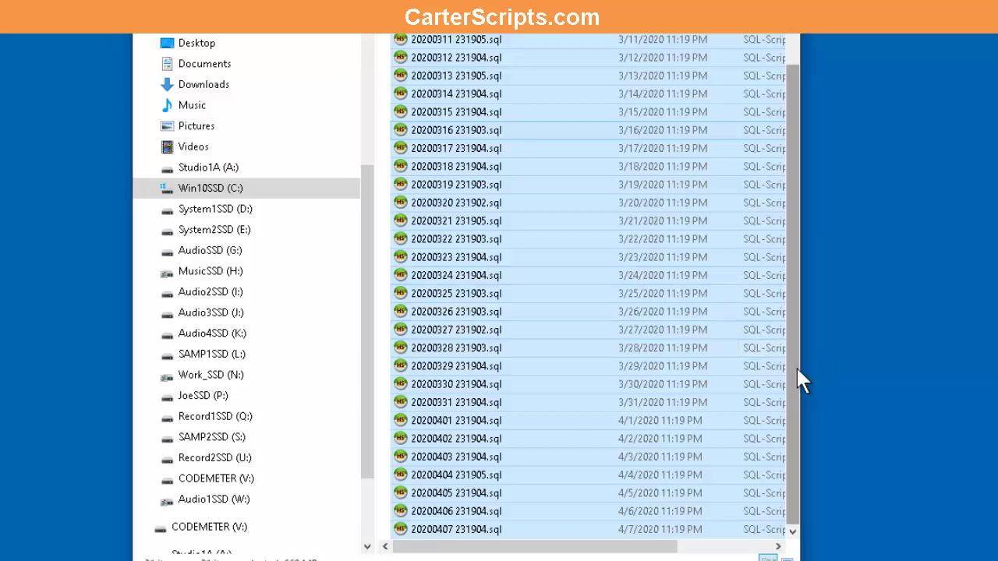
Go into the Setup folder under RadioDJ and start Database Setup.exe.
{"action": "scroll", "coordinate": [797, 369], "scroll_direction": "up", "scroll_amount": 1}
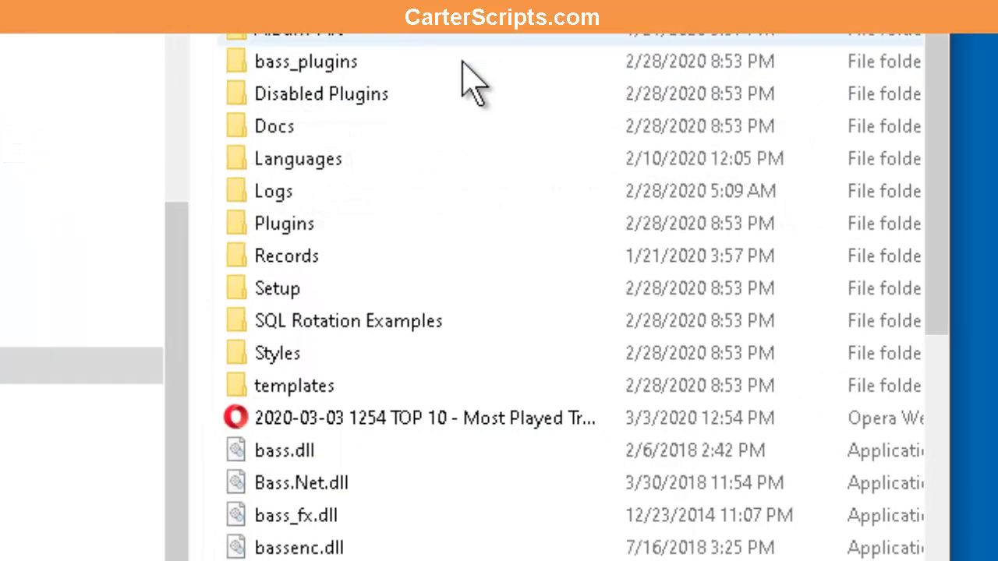
{"action": "left_click", "coordinate": [274, 290]}
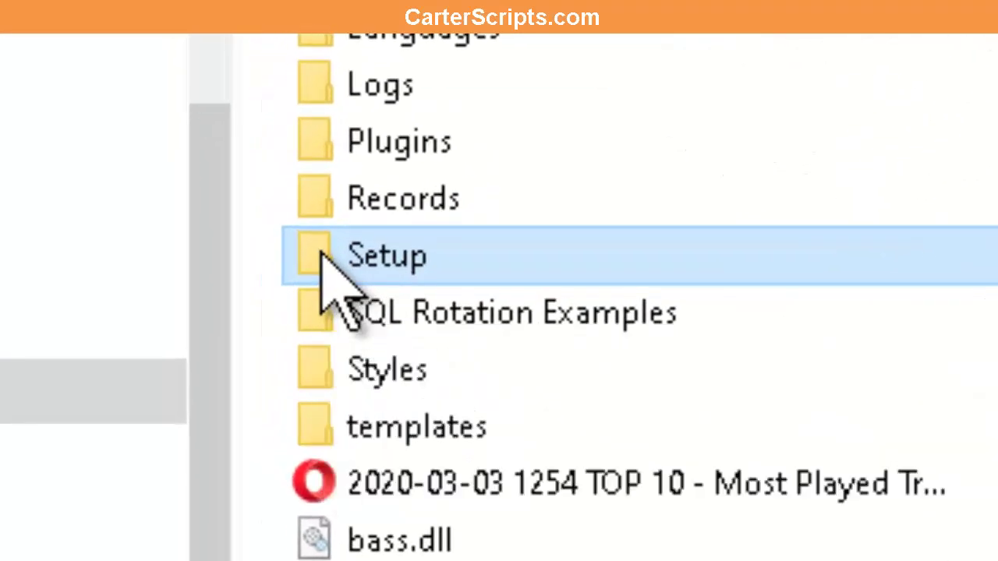
{"action": "double_click", "coordinate": [296, 275]}
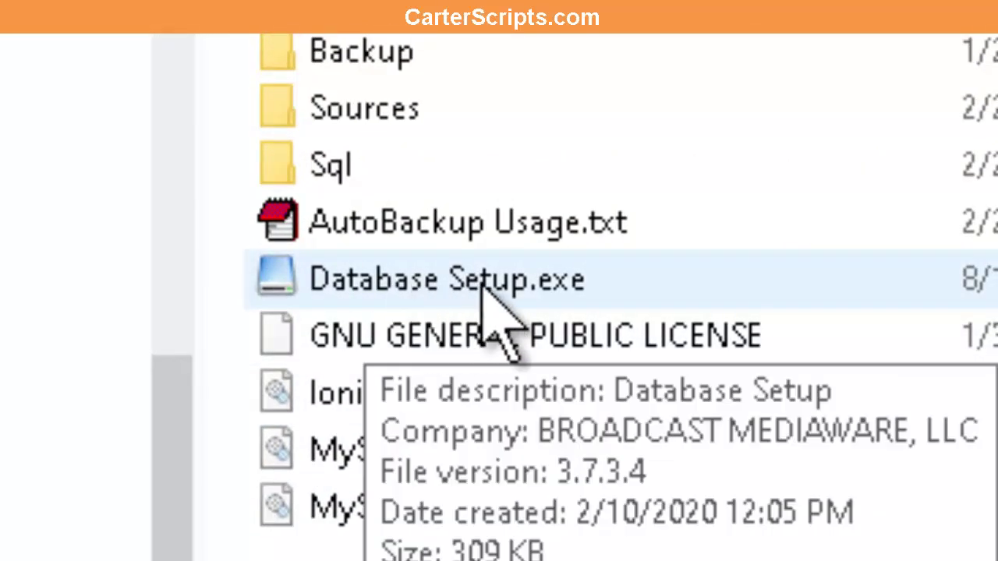
{"action": "double_click", "coordinate": [483, 284]}
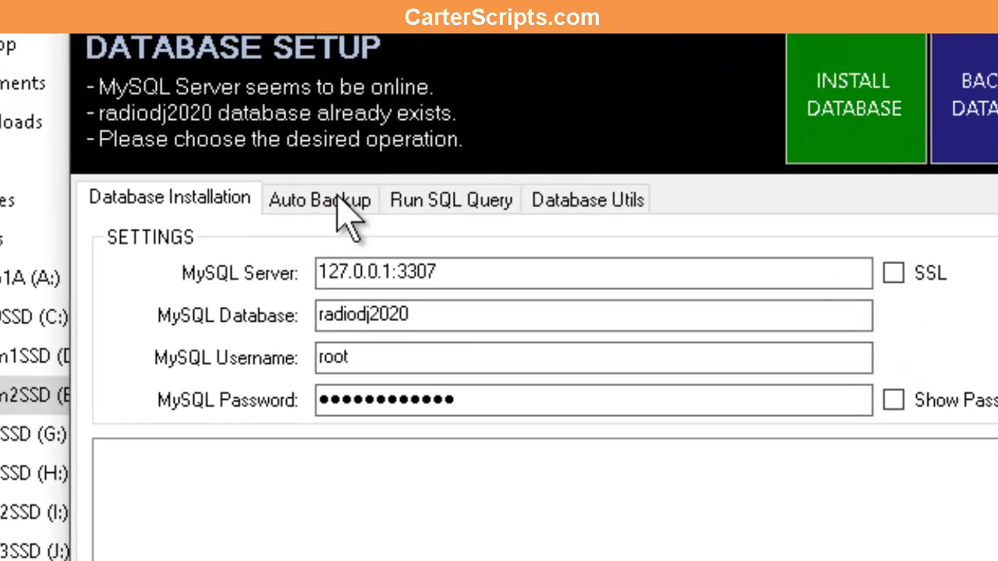
On the Auto Backup tab, enable Daily Auto Backup with Backup Hour left at 22.
{"action": "left_click", "coordinate": [270, 132]}
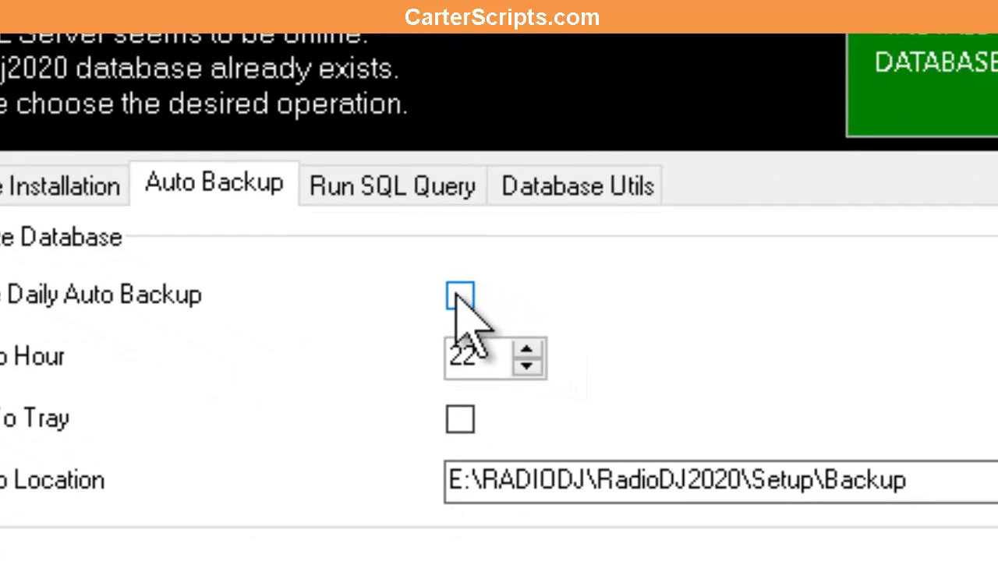
{"action": "left_click", "coordinate": [503, 319]}
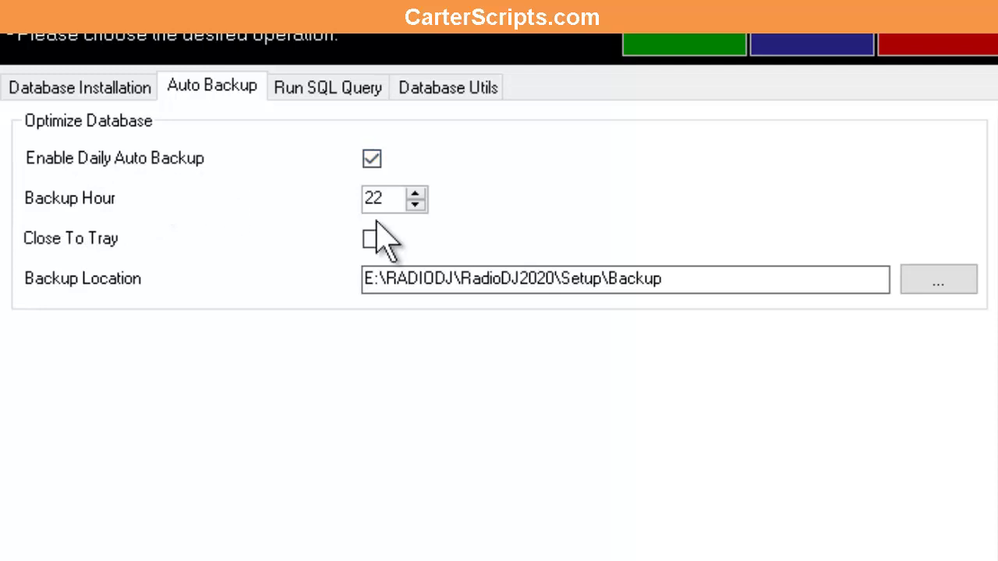
{"action": "left_click_drag", "start_coordinate": [391, 197], "coordinate": [352, 200]}
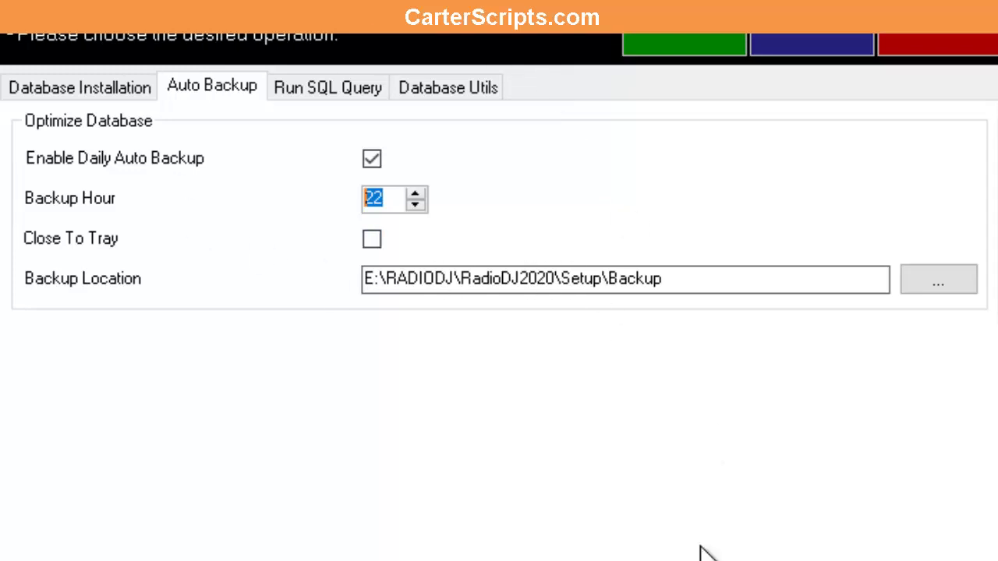
{"action": "left_click", "coordinate": [373, 160]}
{"action": "left_click", "coordinate": [374, 159]}
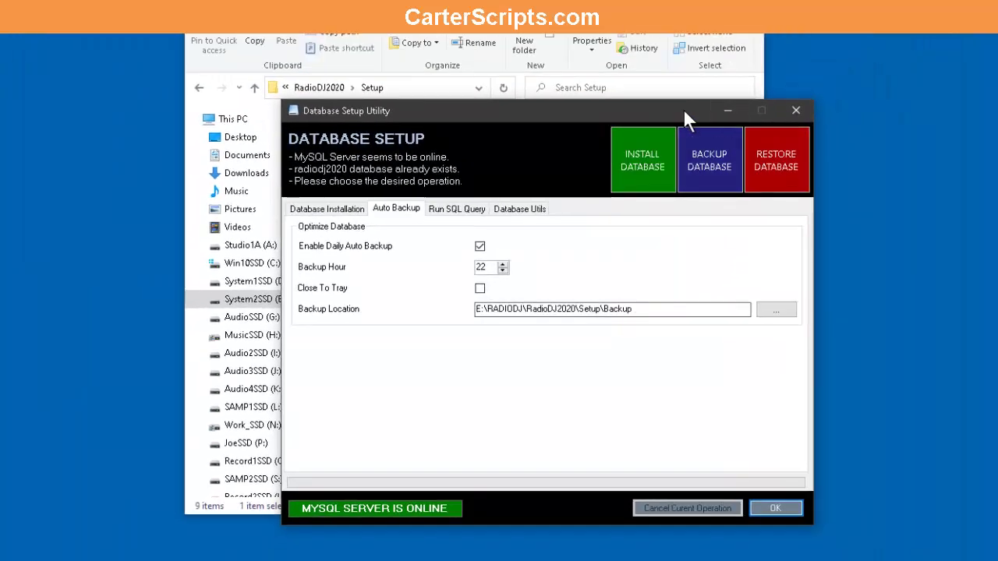
Move Database Setup aside and search 'task' to launch Task Scheduler.
{"action": "left_click_drag", "start_coordinate": [697, 80], "coordinate": [0, 0]}
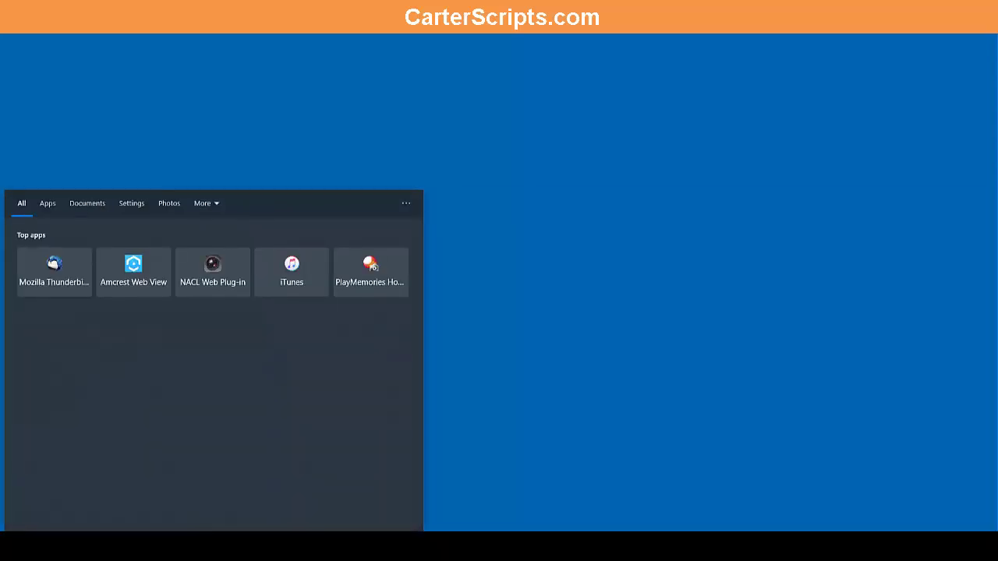
{"action": "type", "text": "task"}
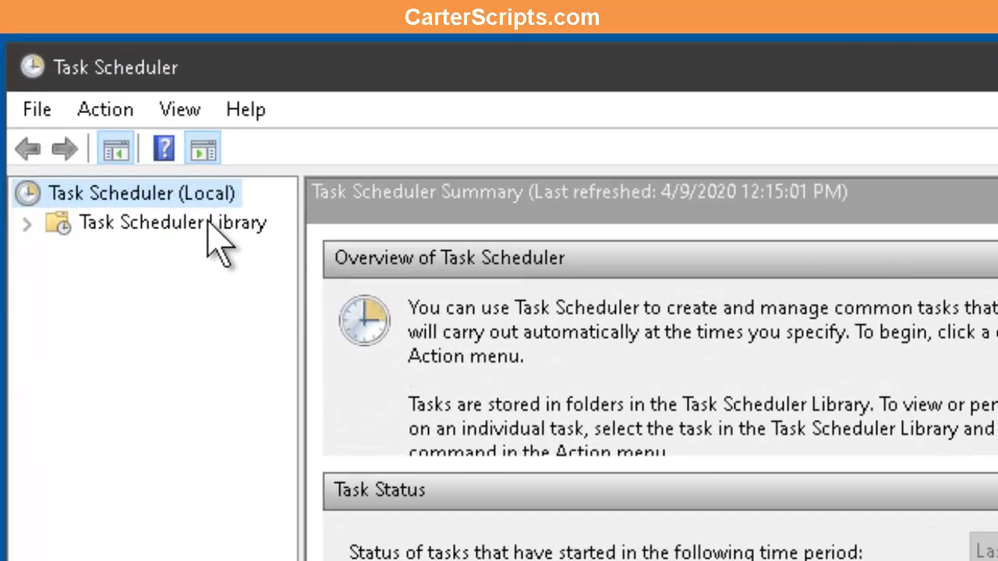
Create a new task in Task Scheduler Library named 'RadioDJ DB Backup'.
{"action": "left_click", "coordinate": [112, 117]}
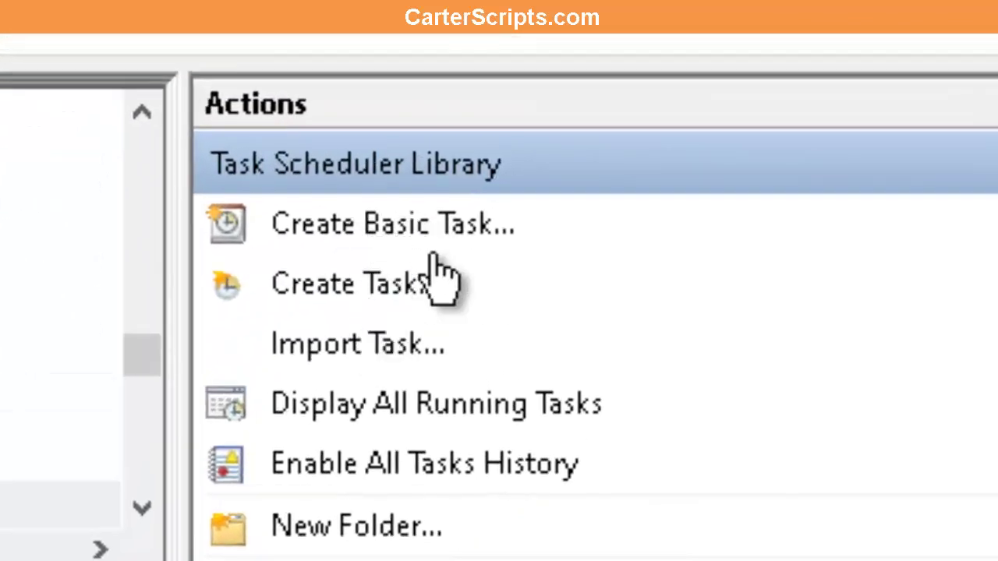
{"action": "left_click", "coordinate": [357, 286]}
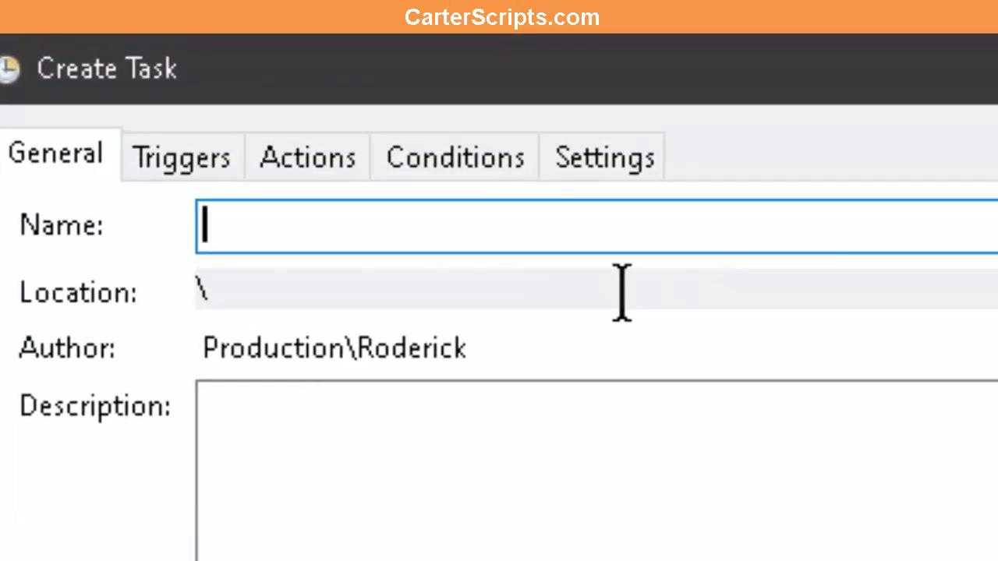
{"action": "type", "text": "RadioDJ"}
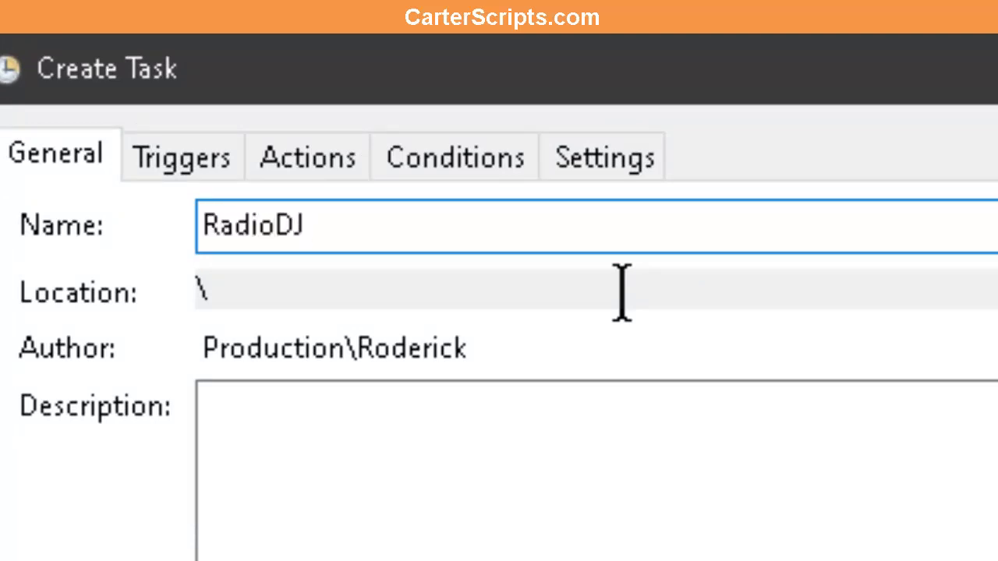
{"action": "key", "text": "BackSpace"}
{"action": "type", "text": "J DB Backup"}
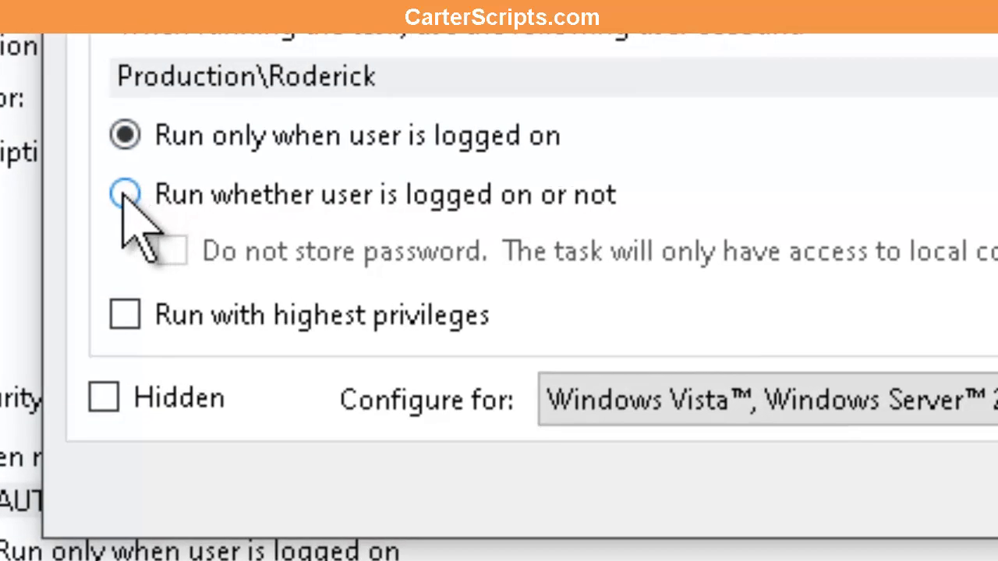
Make it run logged on or not, without a stored password, with highest privileges, for Windows 10.
{"action": "left_click", "coordinate": [112, 288]}
{"action": "left_click", "coordinate": [143, 326]}
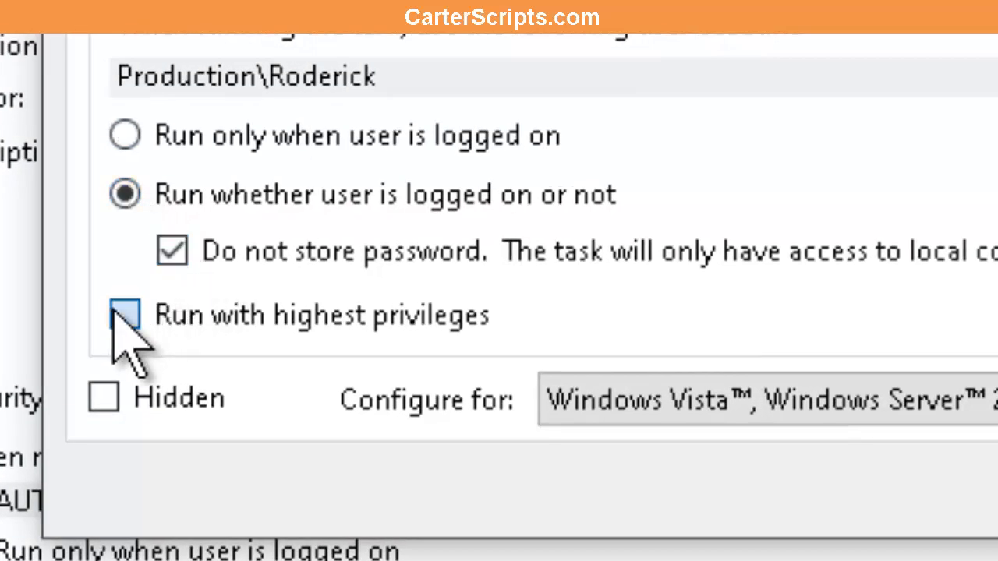
{"action": "left_click", "coordinate": [123, 315]}
{"action": "left_click", "coordinate": [903, 405]}
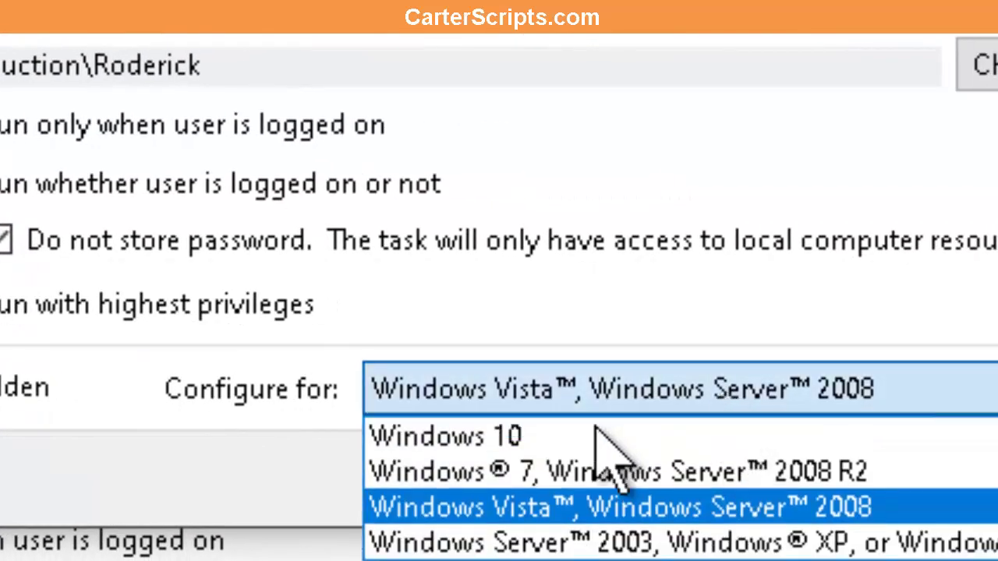
{"action": "left_click", "coordinate": [519, 432]}
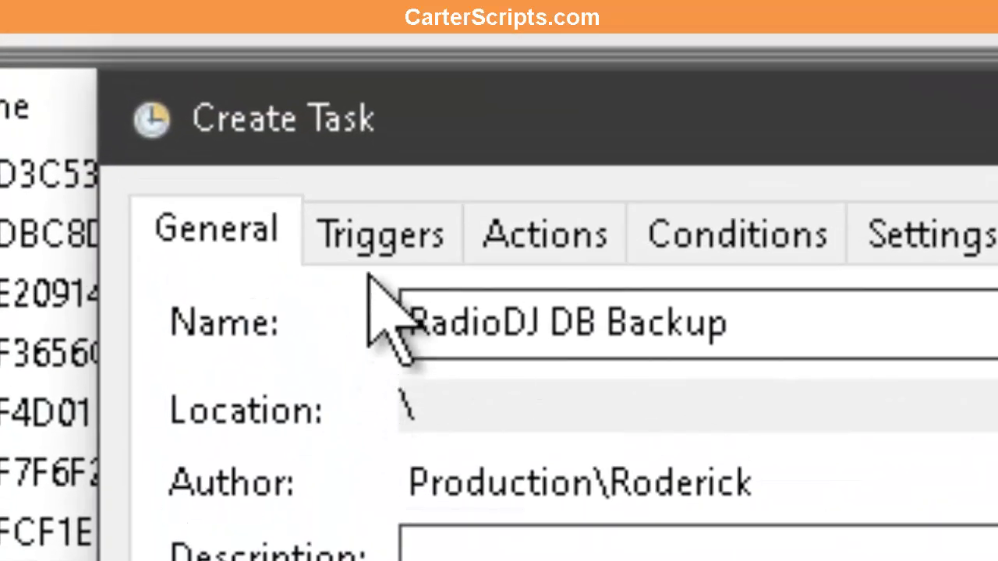
Add a new Daily trigger and set its start hour to 11 PM.
{"action": "left_click", "coordinate": [365, 218]}
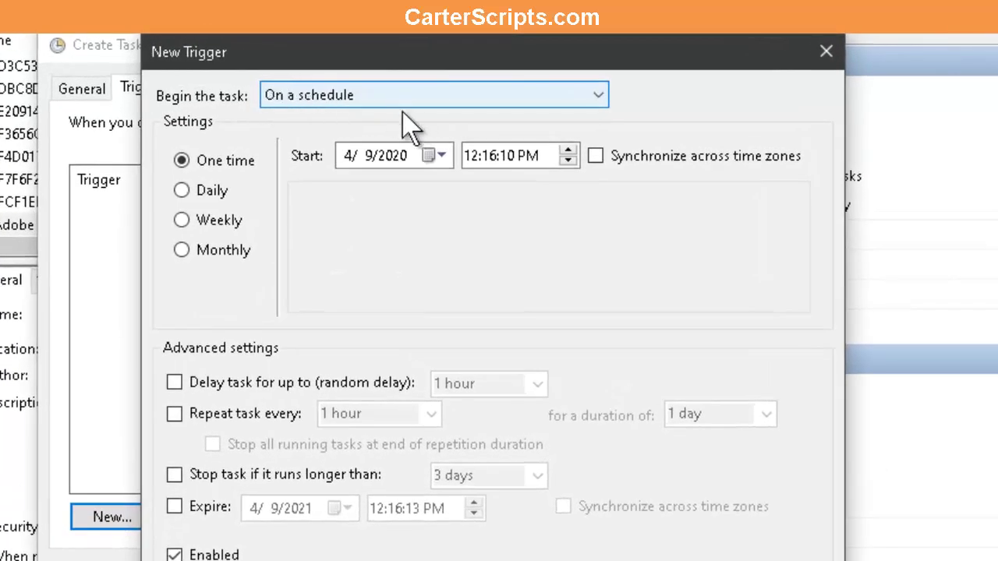
{"action": "left_click", "coordinate": [184, 192]}
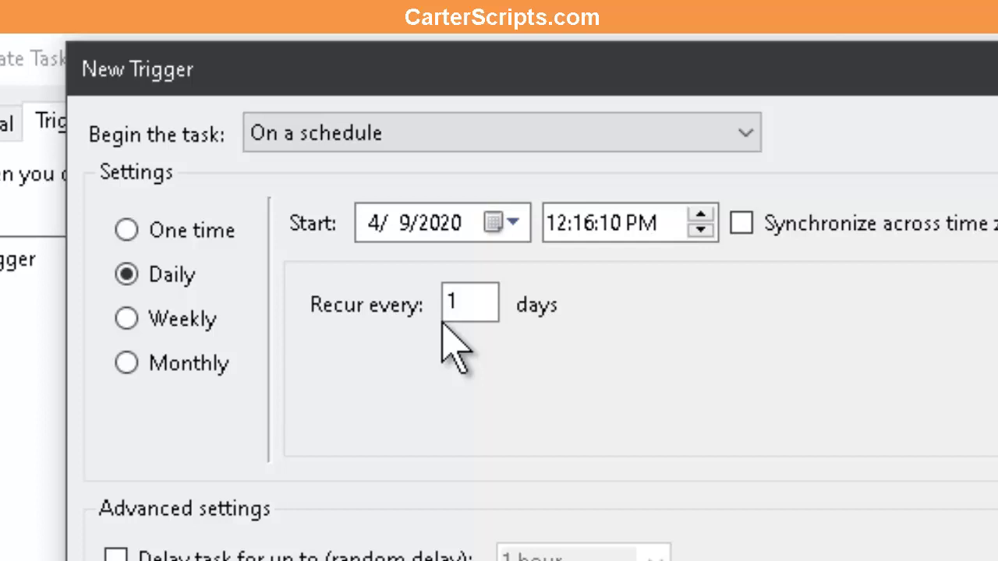
{"action": "left_click", "coordinate": [558, 224]}
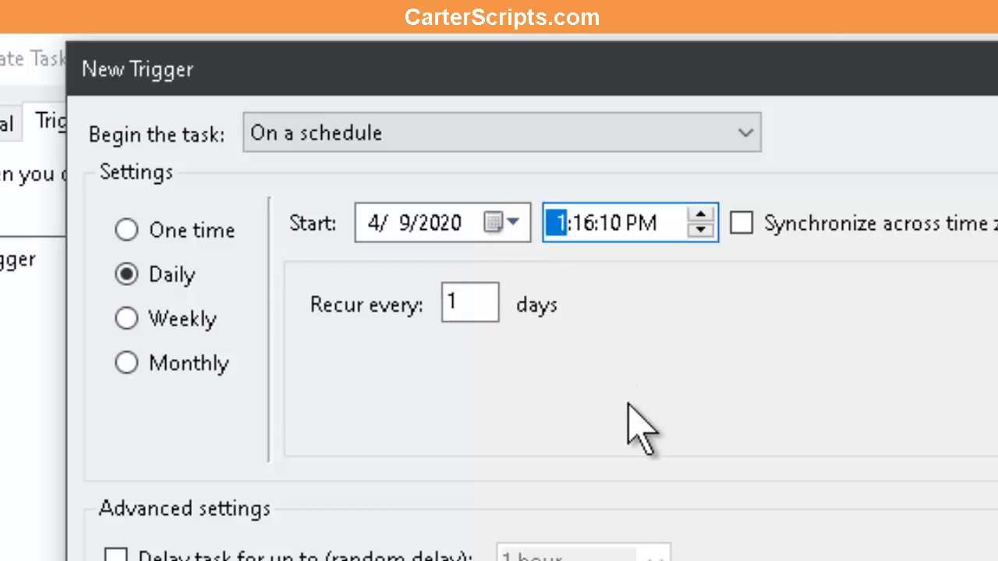
{"action": "type", "text": "4"}
{"action": "key", "text": "Up"}
{"action": "key", "text": "Up"}
{"action": "key", "text": "Down"}
Complete the start time as 11:00:00 PM and confirm the trigger.
{"action": "left_click", "coordinate": [584, 227]}
{"action": "type", "text": "00"}
{"action": "left_click", "coordinate": [620, 214]}
{"action": "type", "text": "00"}
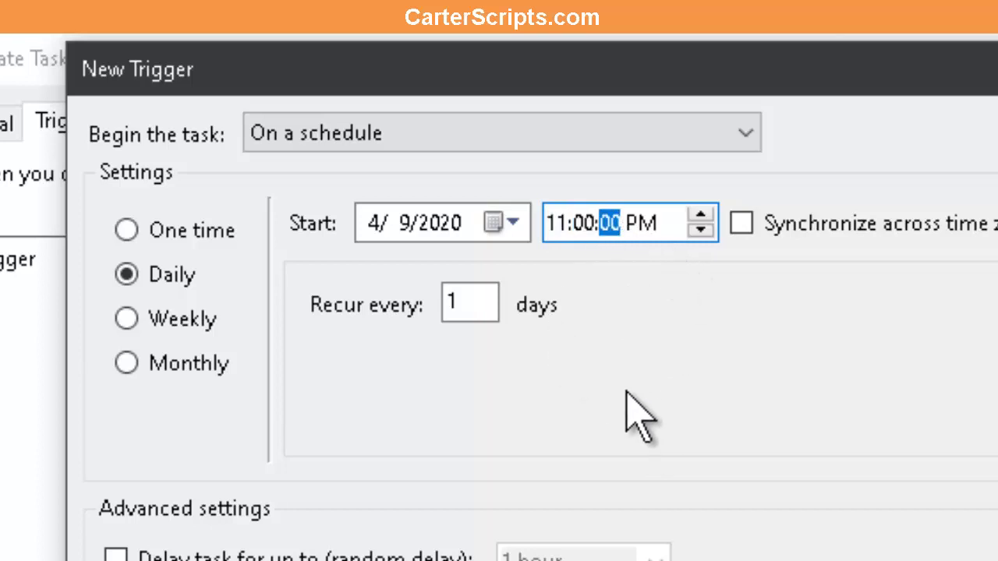
{"action": "left_click", "coordinate": [663, 222]}
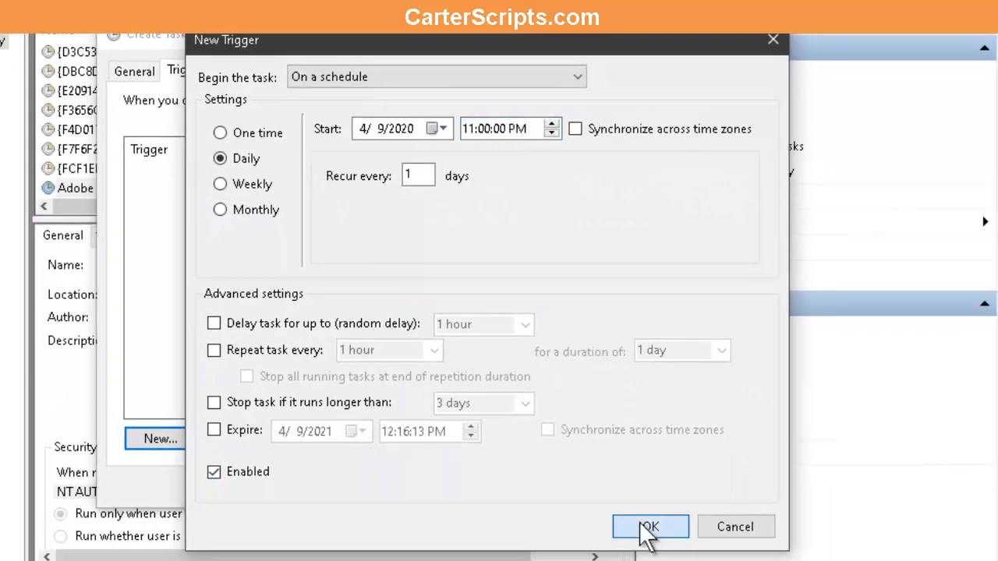
{"action": "left_click", "coordinate": [675, 558]}
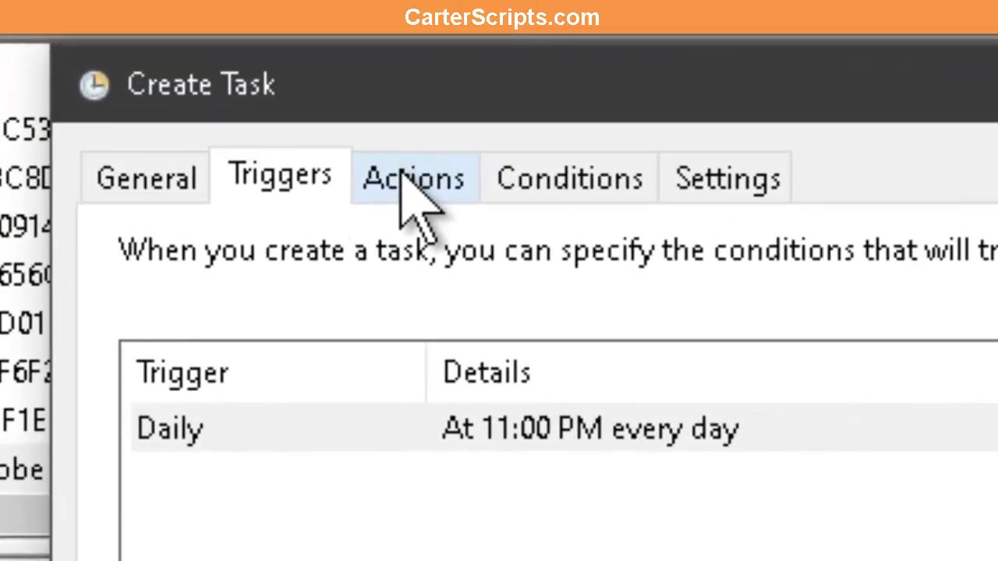
On the Actions tab, begin a new action with Start a program as its type.
{"action": "left_click", "coordinate": [407, 181]}
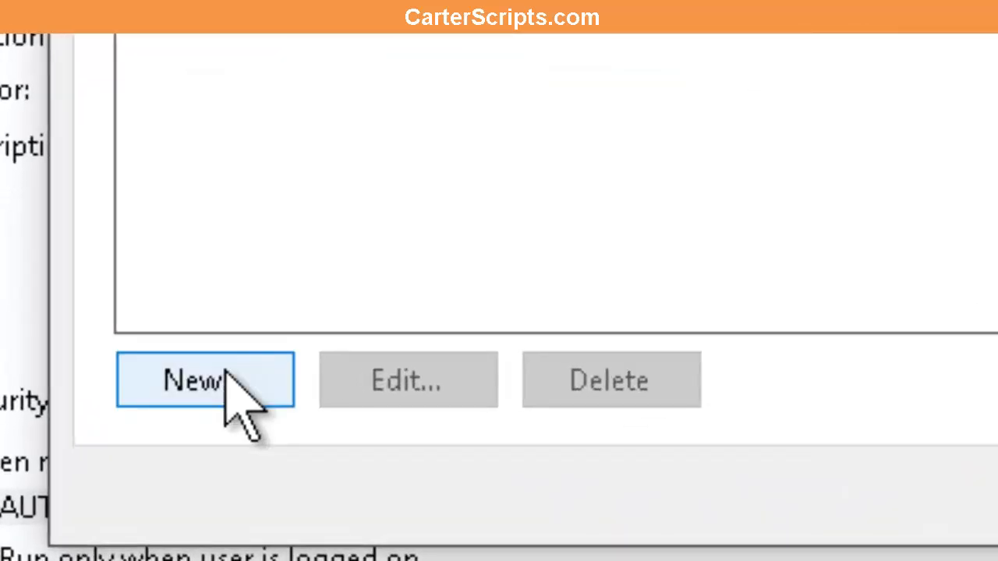
{"action": "left_click", "coordinate": [117, 465]}
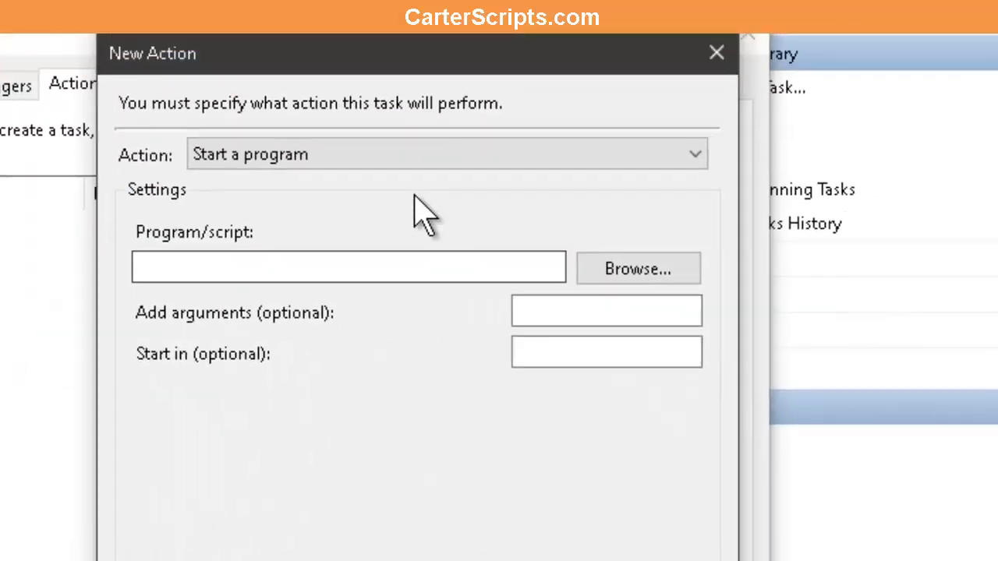
{"action": "left_click", "coordinate": [400, 154]}
{"action": "left_click", "coordinate": [400, 153]}
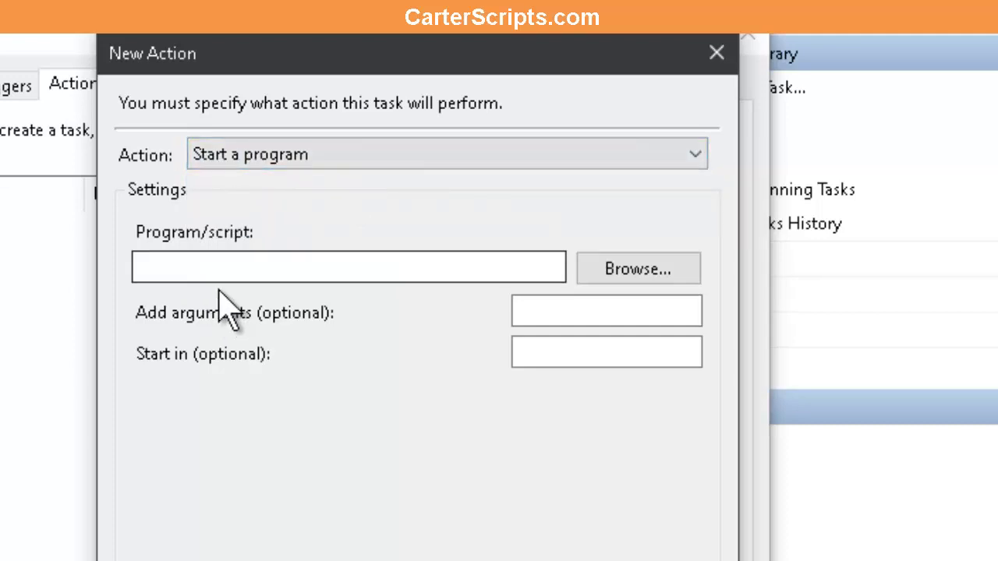
Browse to E:\RADIODJ\RadioDJ2020\Setup and pick Database Setup.exe.
{"action": "left_click", "coordinate": [649, 267]}
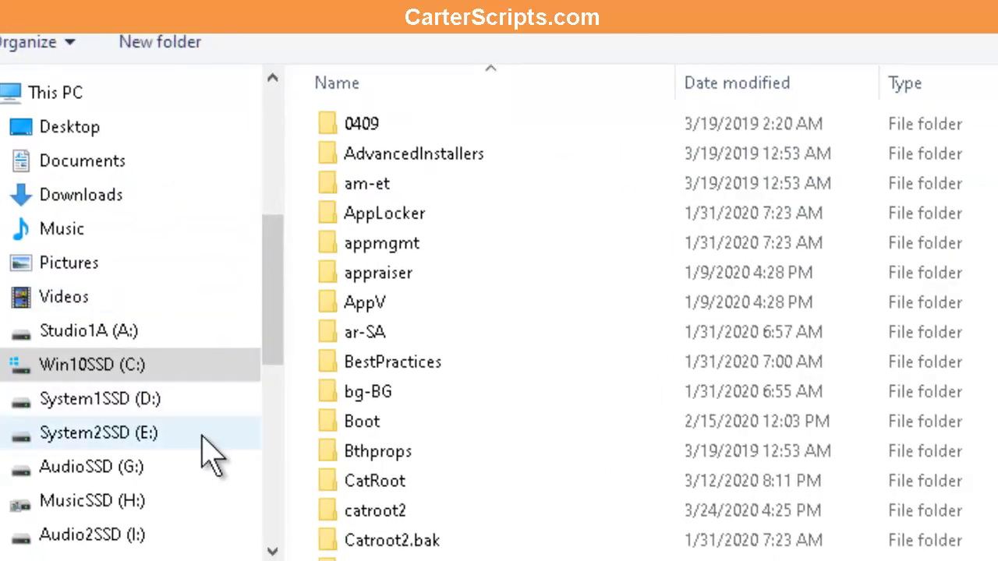
{"action": "left_click", "coordinate": [167, 435]}
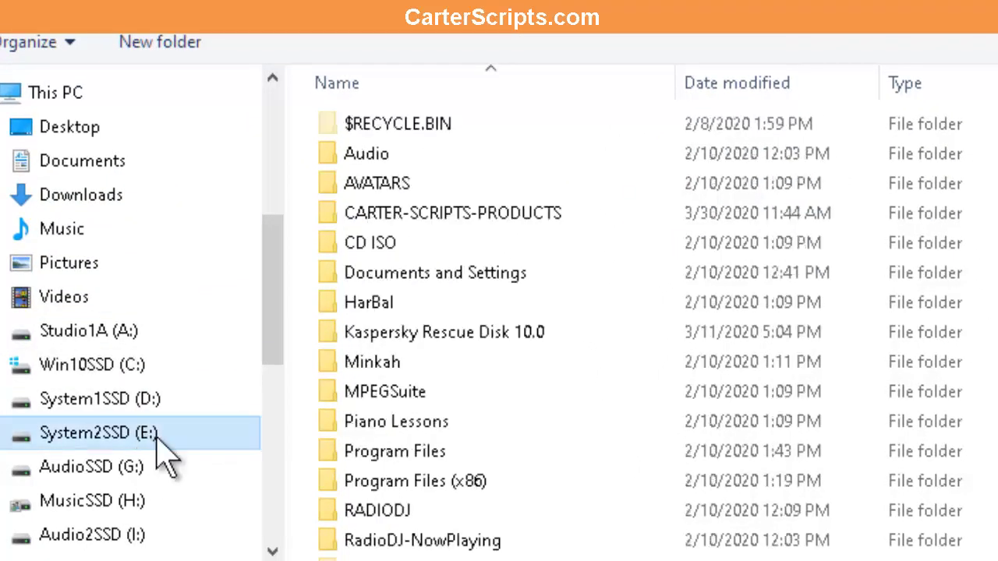
{"action": "scroll", "coordinate": [453, 364], "scroll_direction": "down", "scroll_amount": 3}
{"action": "double_click", "coordinate": [383, 250]}
{"action": "double_click", "coordinate": [412, 290]}
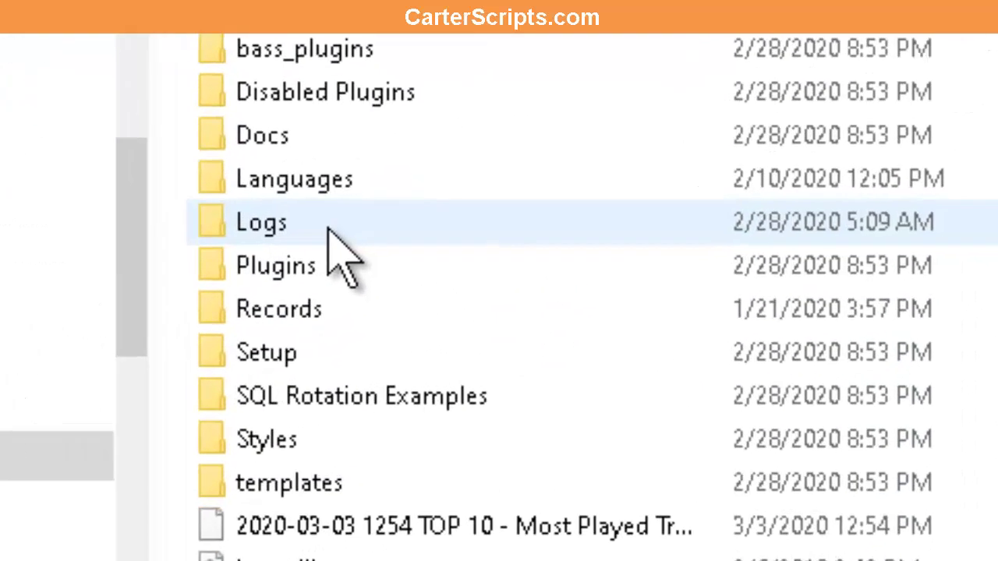
{"action": "scroll", "coordinate": [145, 361], "scroll_direction": "down", "scroll_amount": 3}
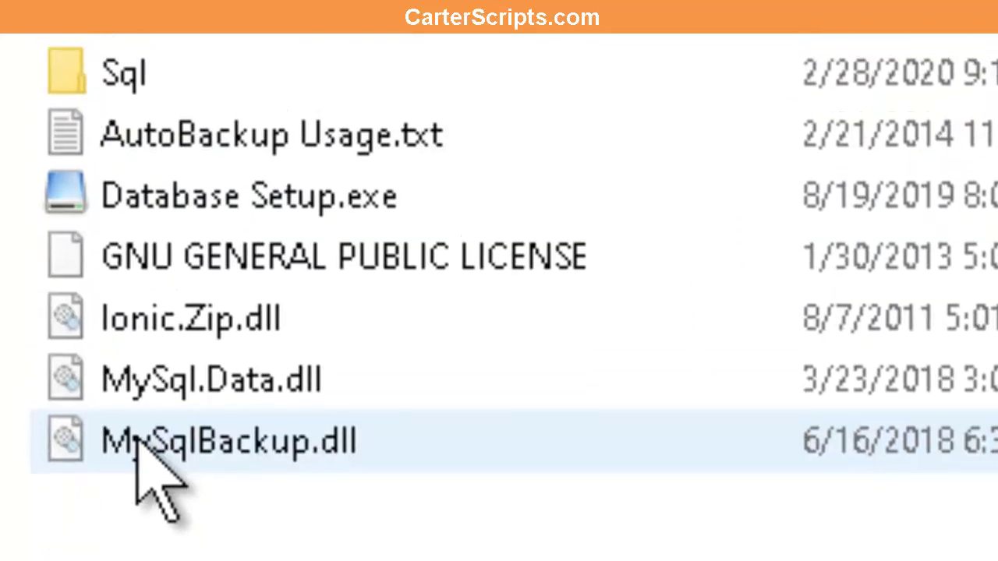
{"action": "left_click", "coordinate": [226, 319]}
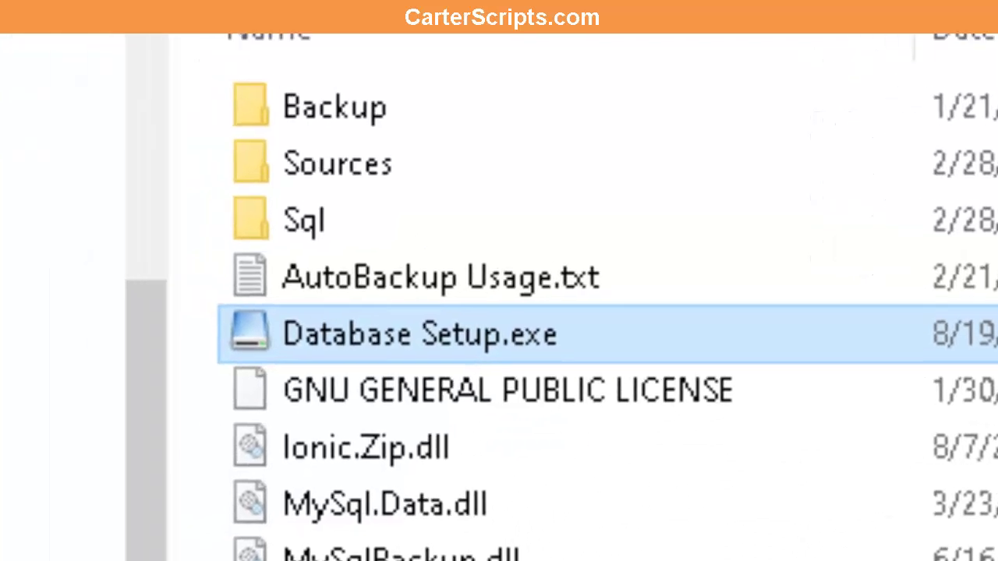
Accept Database Setup.exe as the program and enter 'backup' as its argument.
{"action": "key", "text": "Return"}
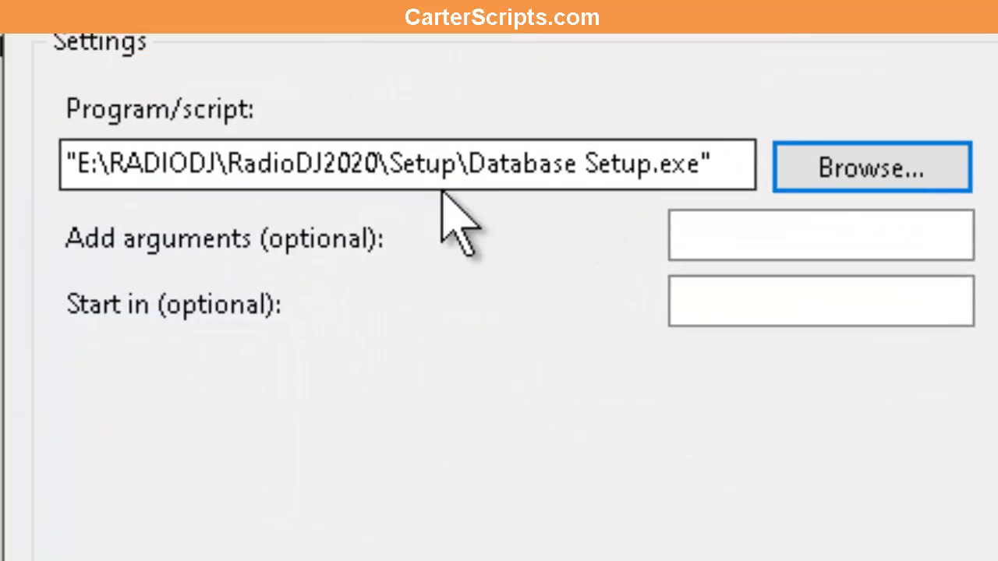
{"action": "left_click", "coordinate": [721, 238]}
{"action": "left_click", "coordinate": [721, 237]}
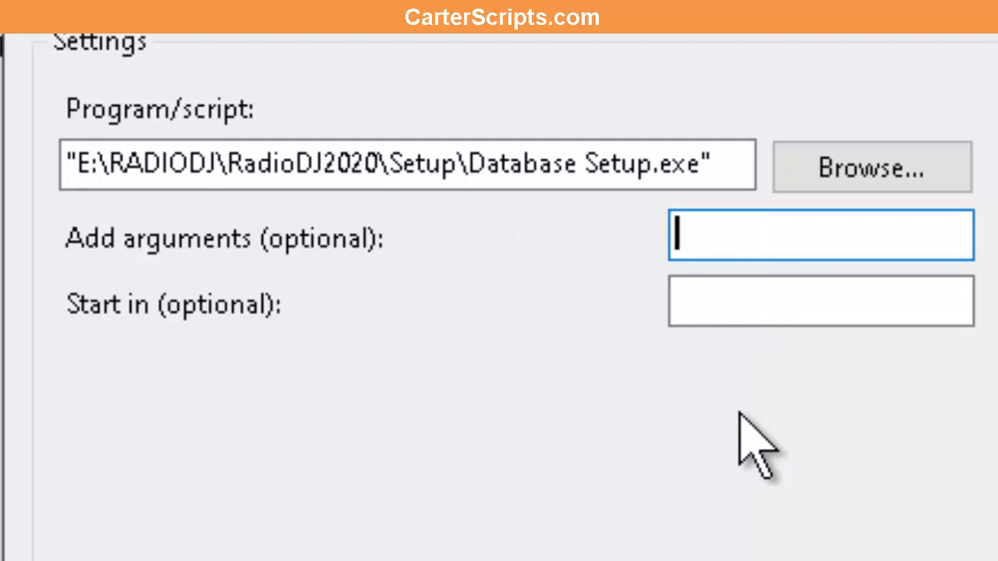
{"action": "type", "text": "backup"}
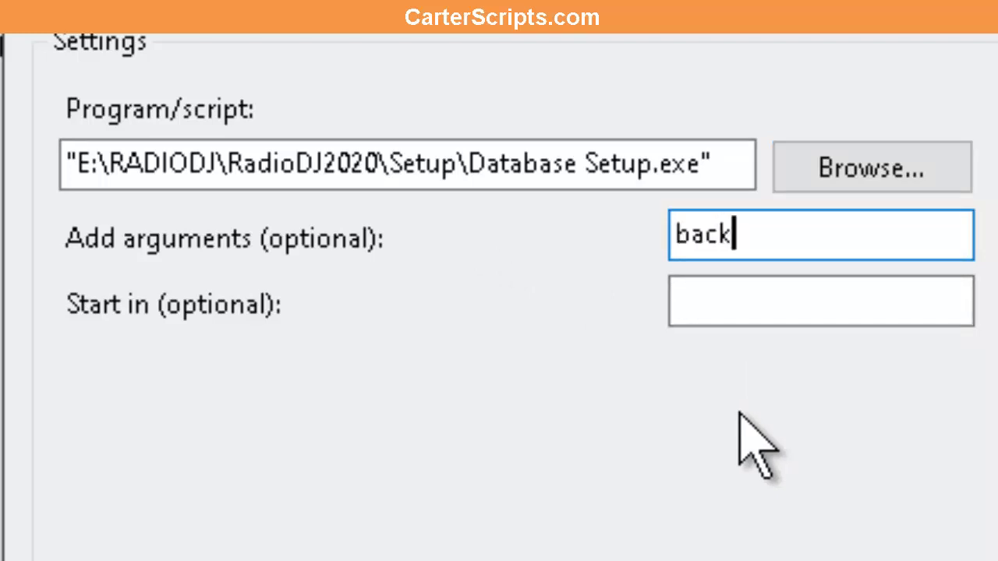
{"action": "left_click", "coordinate": [715, 299]}
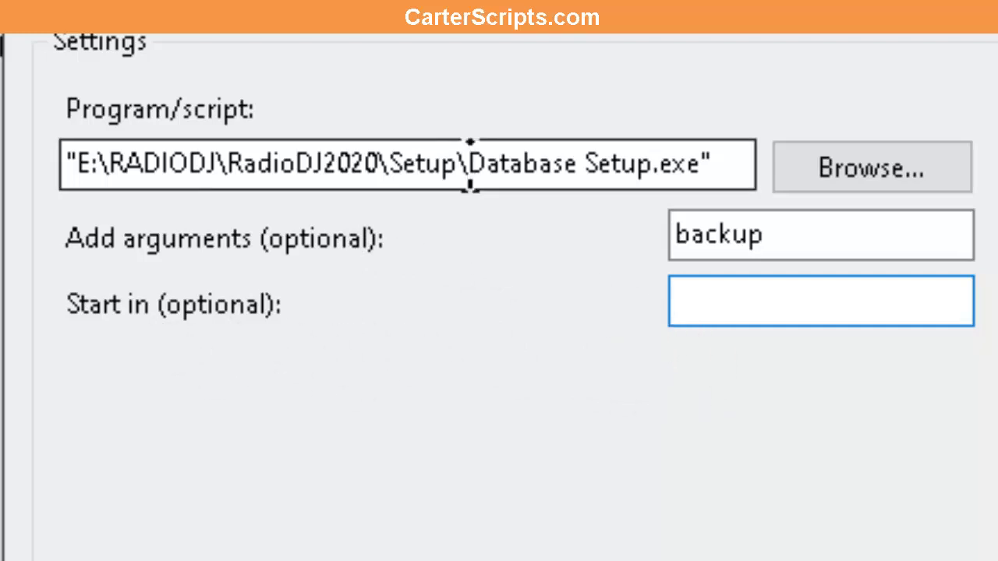
Copy the Setup folder path into Start in and confirm the action.
{"action": "left_click_drag", "start_coordinate": [469, 167], "coordinate": [76, 167]}
{"action": "key", "text": "ctrl+c"}
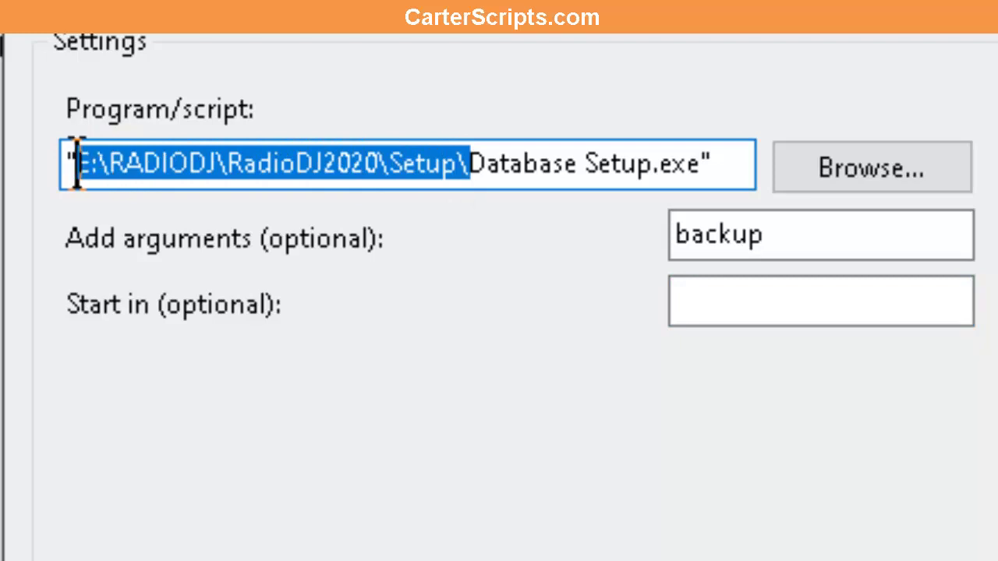
{"action": "right_click", "coordinate": [152, 173]}
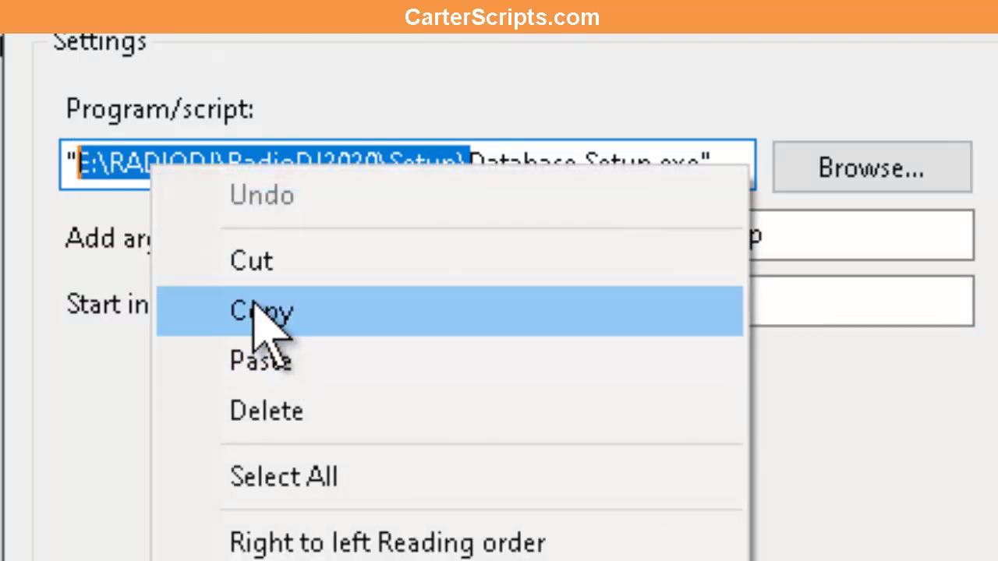
{"action": "left_click", "coordinate": [254, 308]}
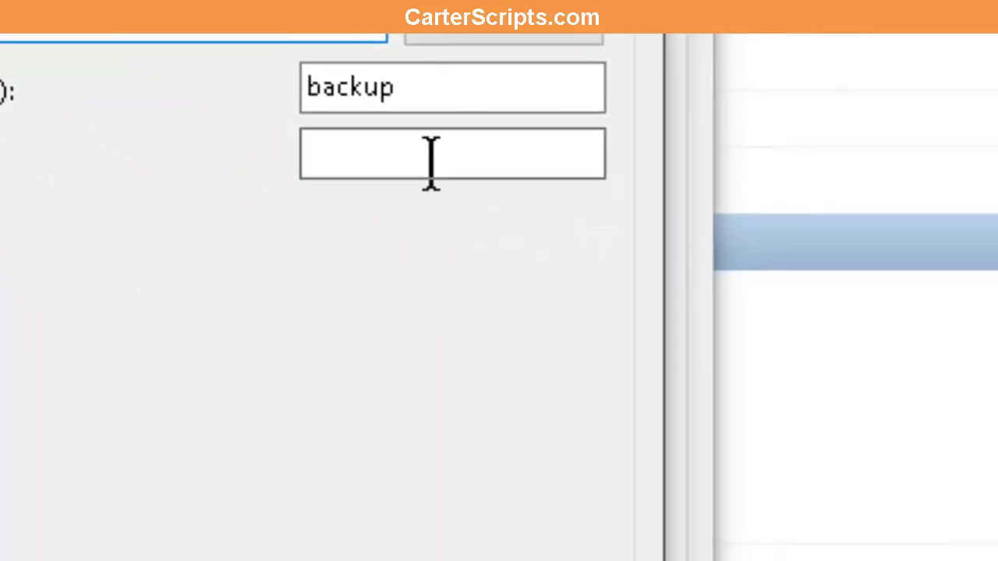
{"action": "left_click", "coordinate": [798, 311]}
{"action": "right_click", "coordinate": [799, 313]}
{"action": "left_click", "coordinate": [538, 361]}
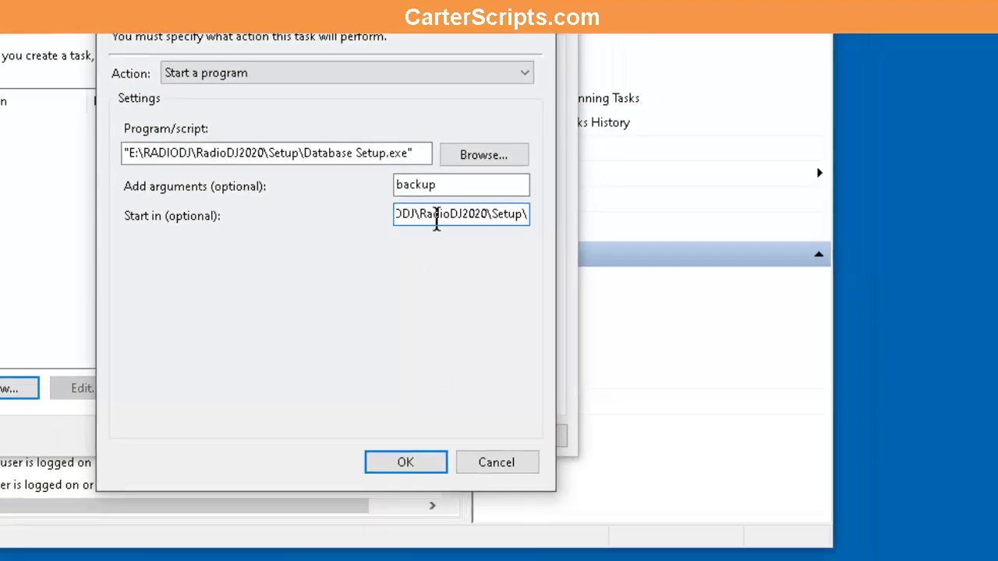
{"action": "left_click_drag", "start_coordinate": [538, 248], "coordinate": [385, 279]}
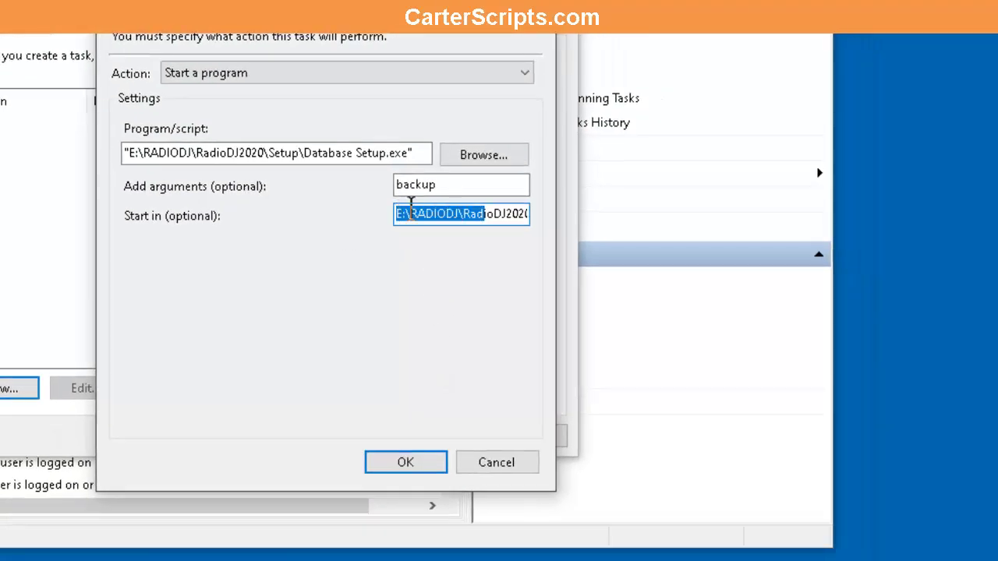
{"action": "left_click", "coordinate": [417, 153]}
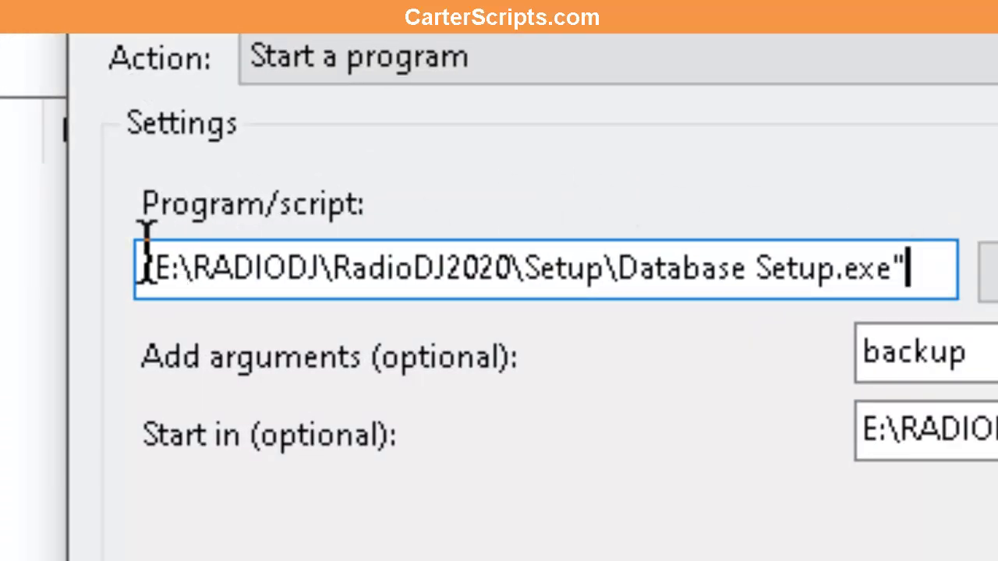
{"action": "left_click", "coordinate": [583, 466]}
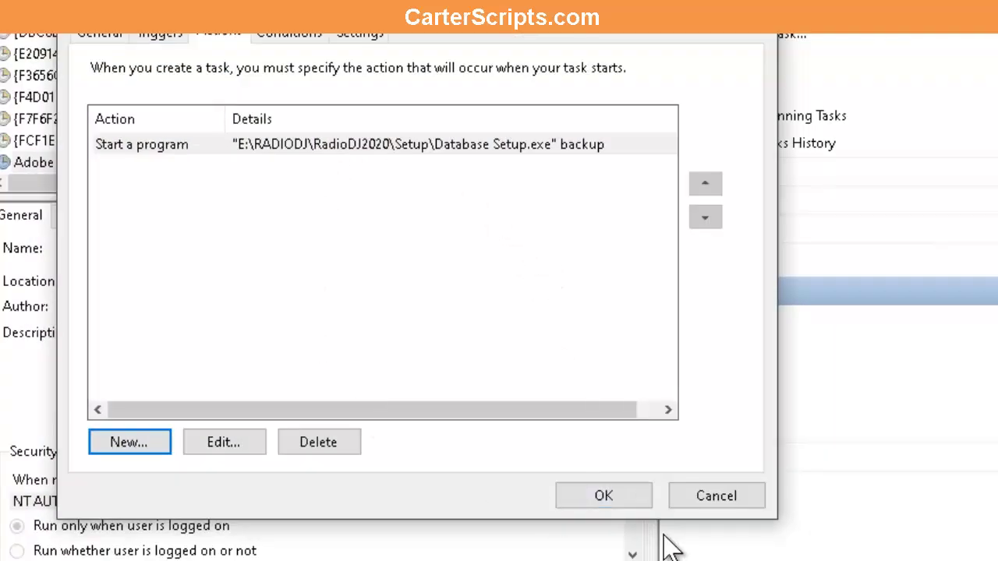
Save the RadioDJ DB Backup task into the Task Scheduler Library.
{"action": "left_click", "coordinate": [598, 494]}
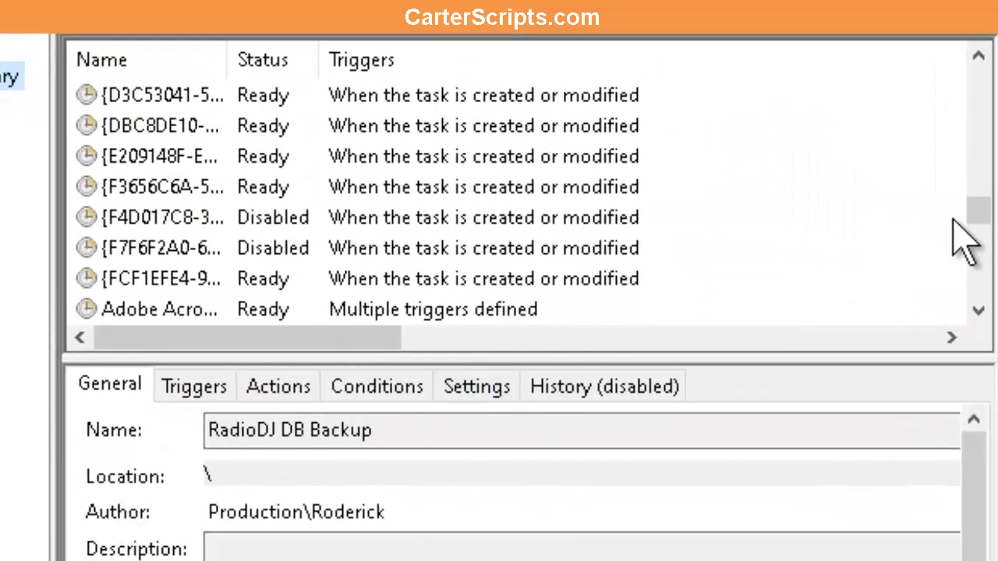
Run the RadioDJ DB Backup task manually and bring the RadioDJ2020 Setup folder window over Task Scheduler.
{"action": "left_click_drag", "start_coordinate": [981, 212], "coordinate": [984, 282]}
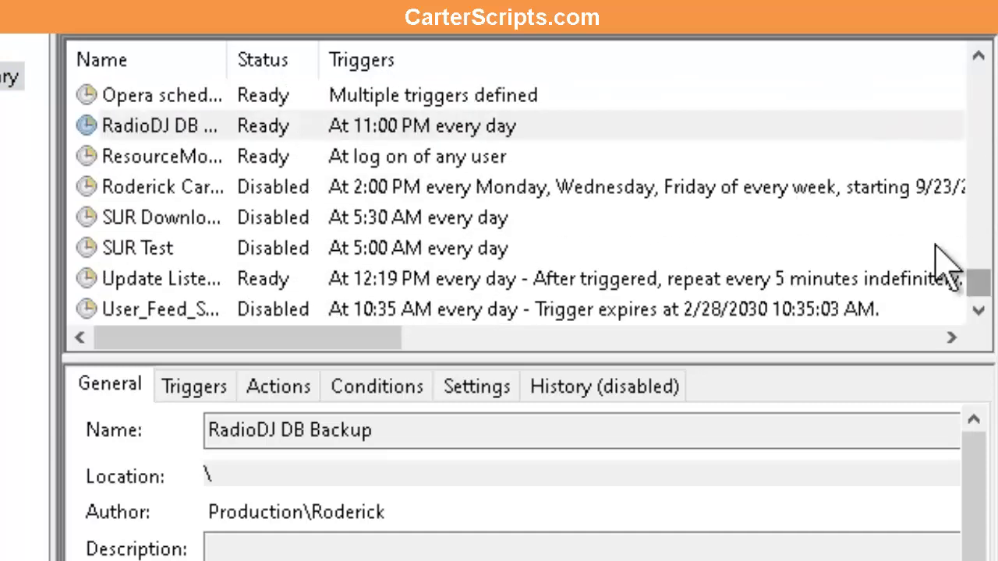
{"action": "right_click", "coordinate": [415, 127]}
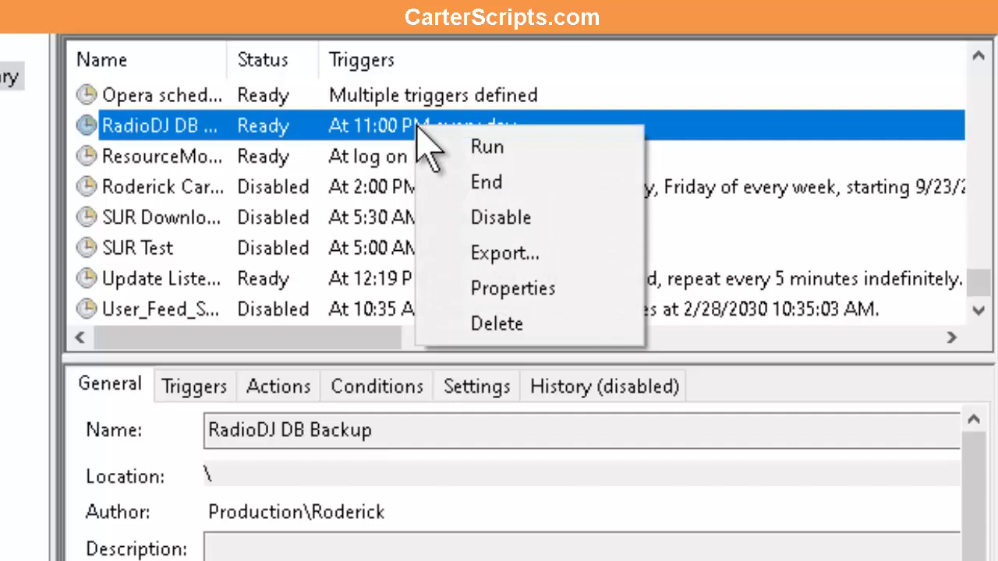
{"action": "left_click", "coordinate": [486, 148]}
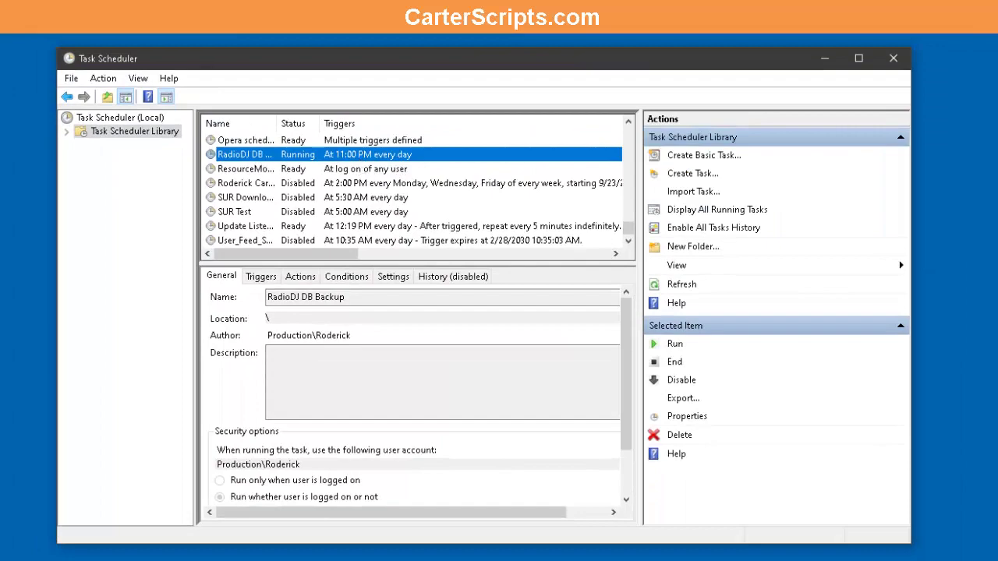
{"action": "left_click_drag", "start_coordinate": [0, 171], "coordinate": [929, 87]}
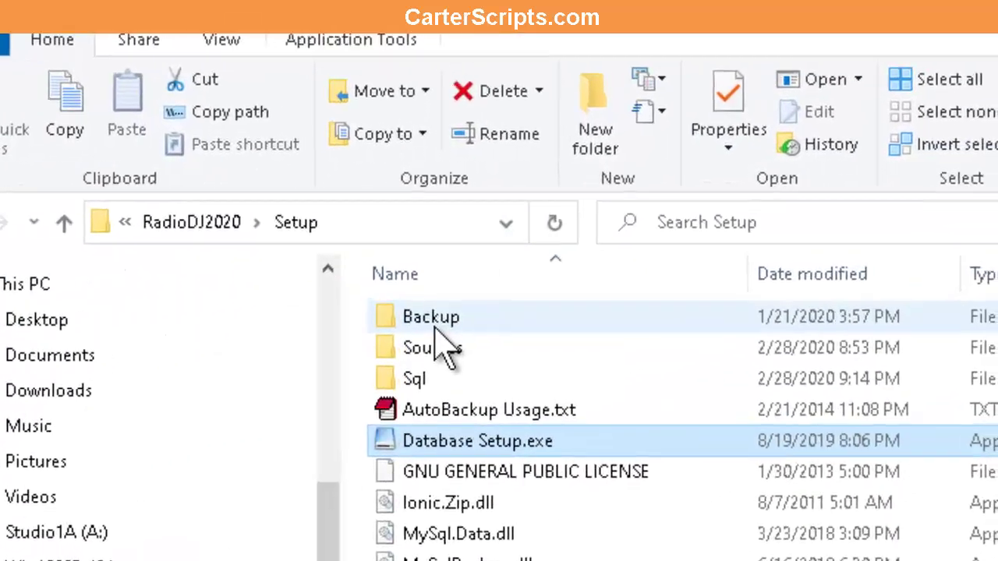
Open the Backup folder to confirm the fresh .sql backup, then move that window out of view.
{"action": "double_click", "coordinate": [597, 280]}
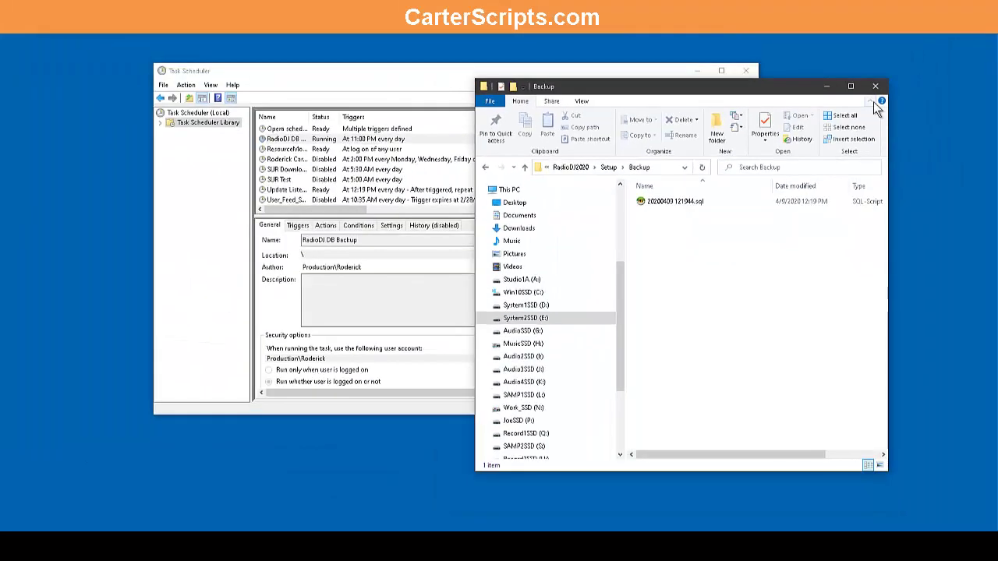
{"action": "left_click_drag", "start_coordinate": [793, 92], "coordinate": [2, 39]}
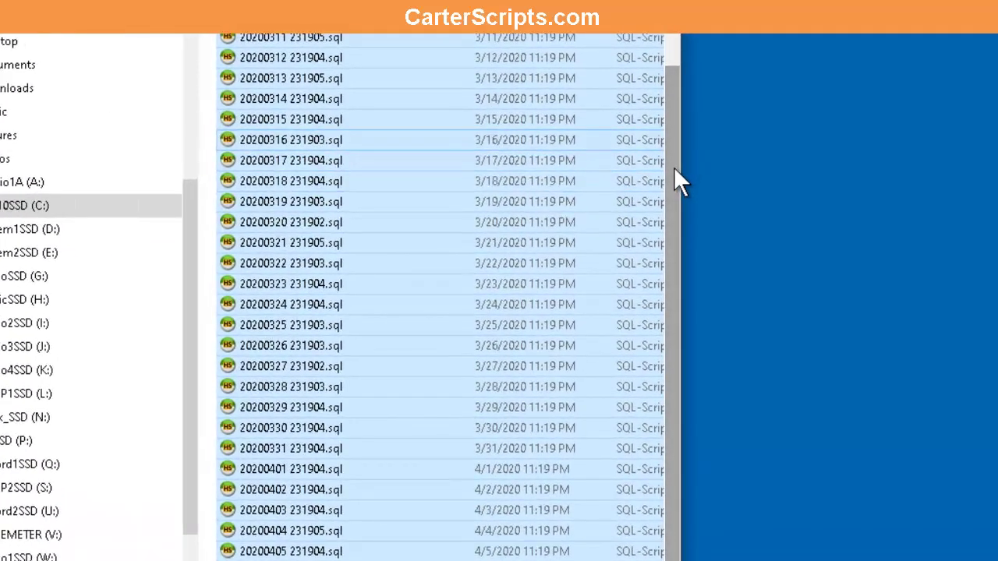
Navigate from DBBackups up to its parent RadioDJ Backup Cleaner folder.
{"action": "left_click_drag", "start_coordinate": [674, 174], "coordinate": [681, 123]}
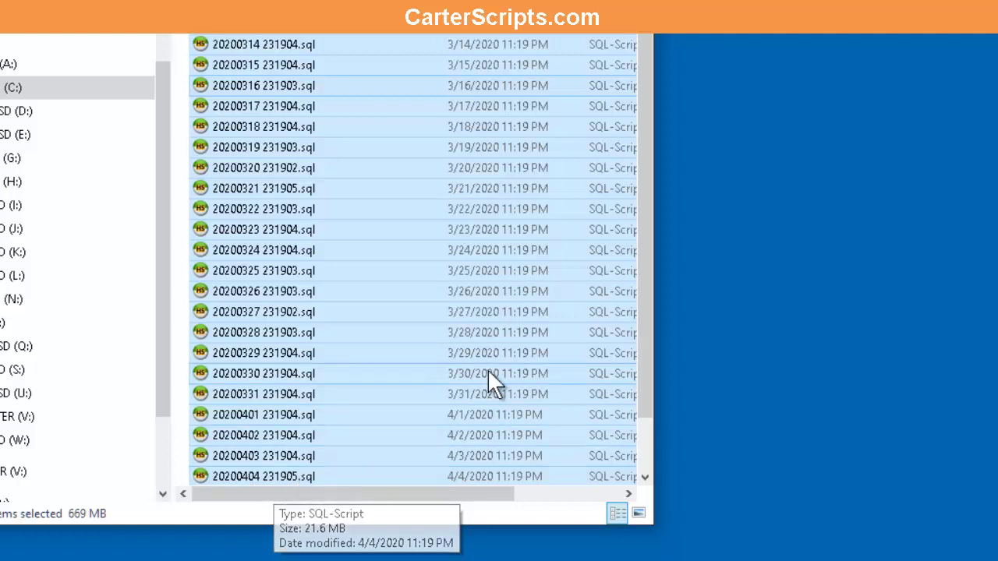
{"action": "left_click_drag", "start_coordinate": [647, 355], "coordinate": [650, 419]}
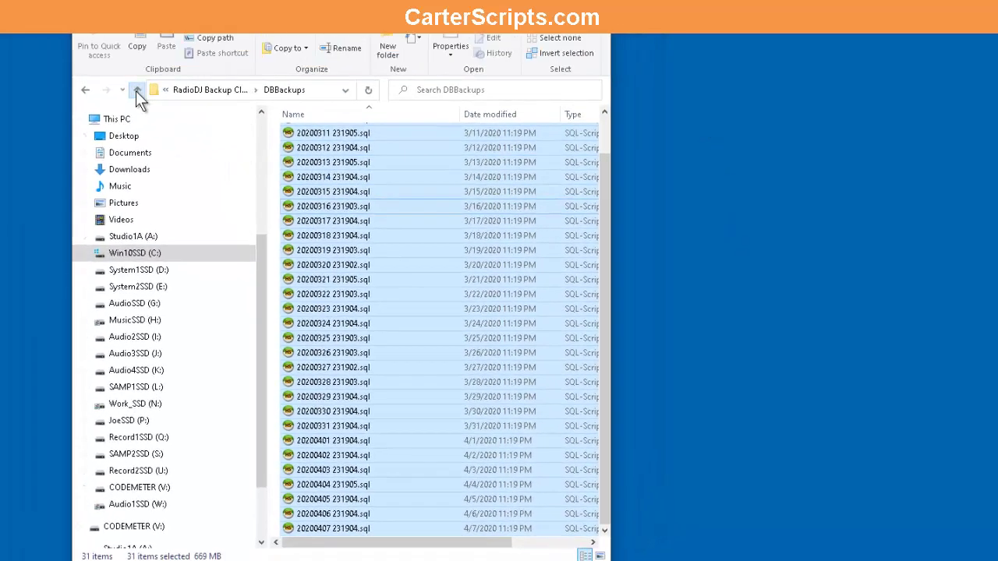
{"action": "left_click", "coordinate": [122, 67]}
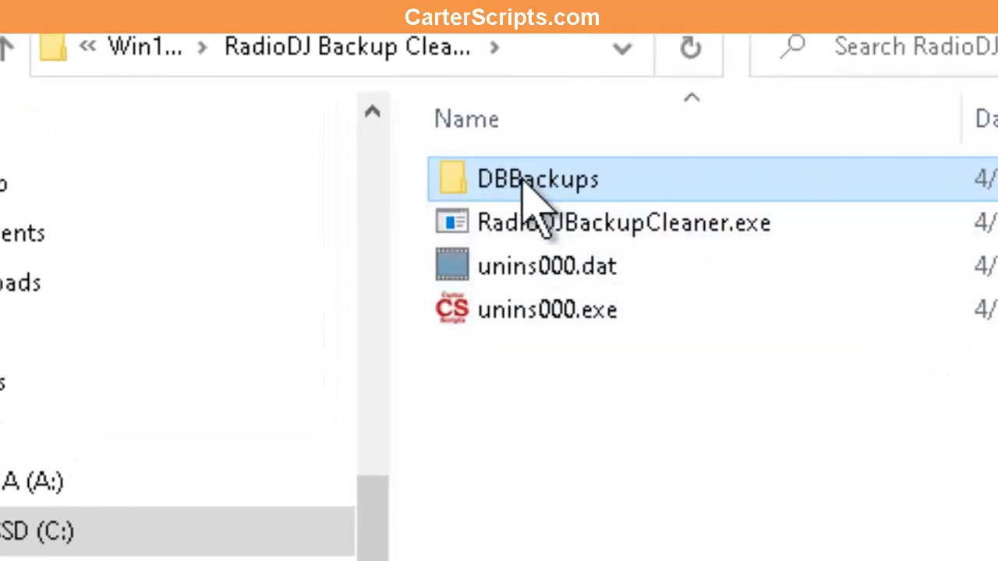
Browse from C: into RadioDJ Backup Cleaner and DBBackups to review the .sql backups, then step back out.
{"action": "left_click", "coordinate": [4, 45]}
{"action": "scroll", "coordinate": [623, 468], "scroll_direction": "down", "scroll_amount": 8}
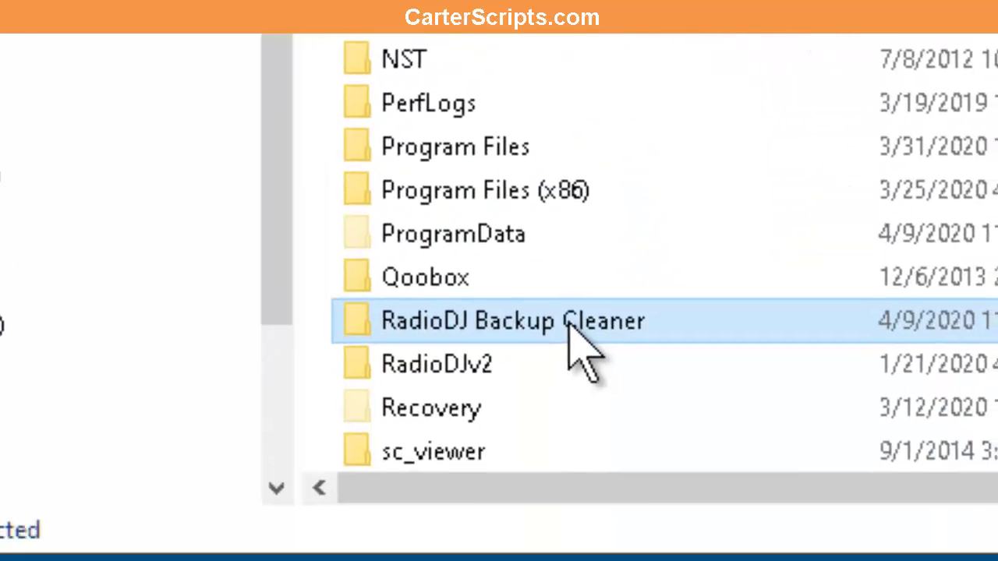
{"action": "double_click", "coordinate": [572, 326]}
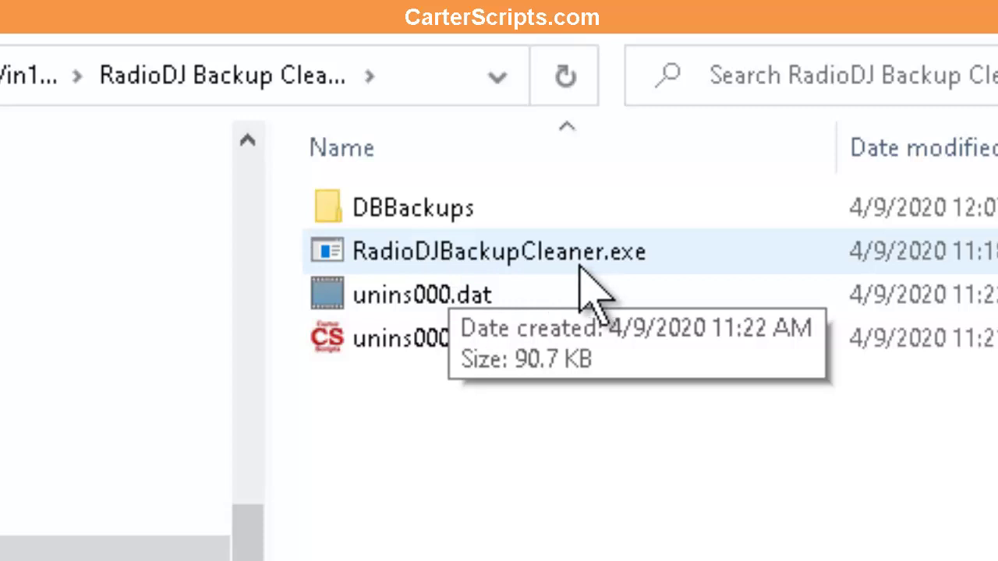
{"action": "left_click", "coordinate": [406, 218]}
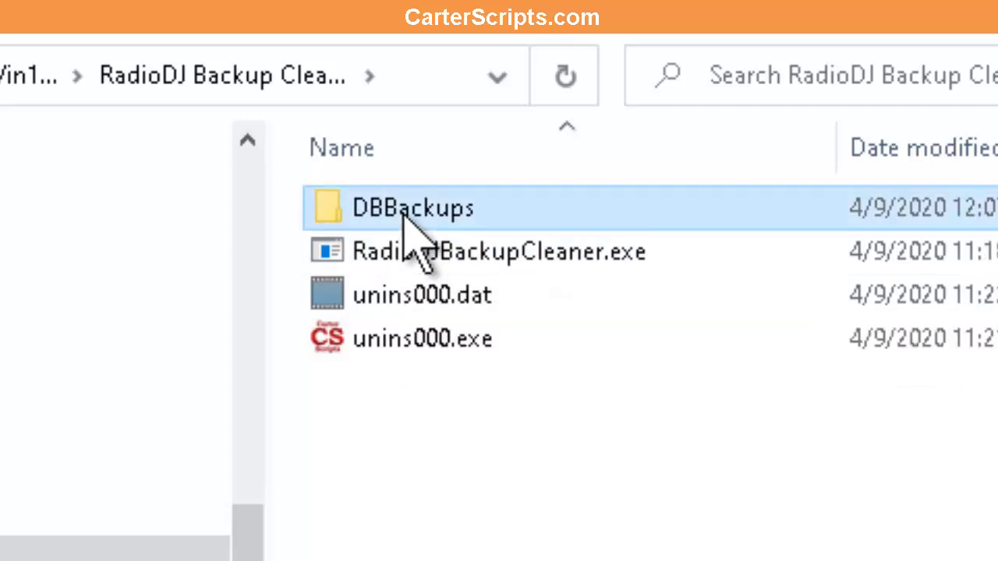
{"action": "double_click", "coordinate": [404, 212]}
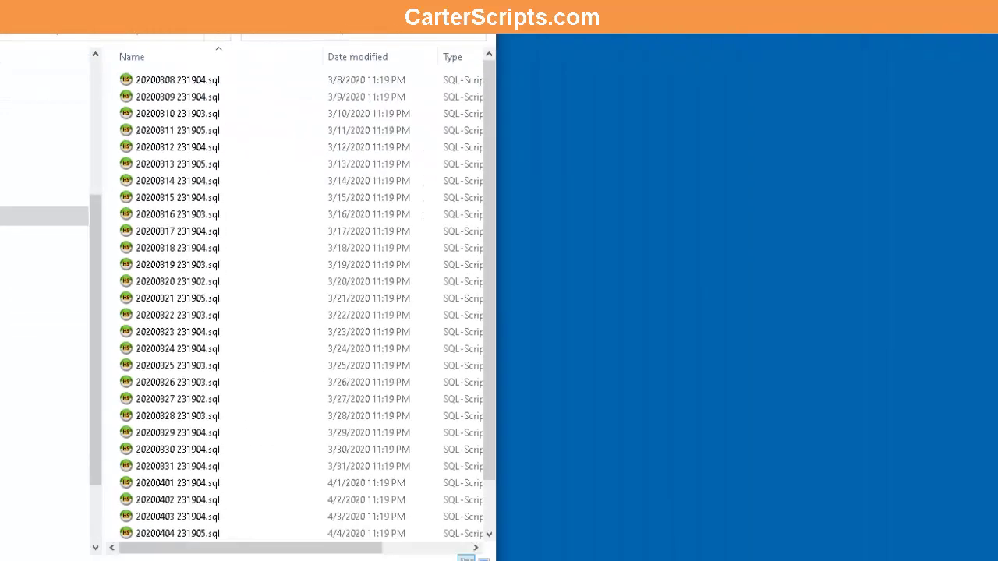
{"action": "key", "text": "alt+Left"}
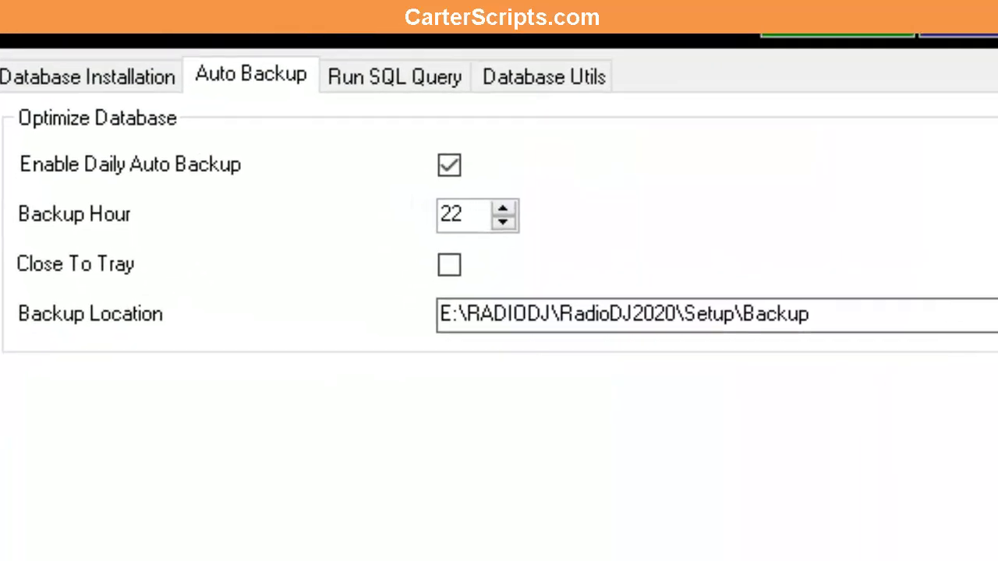
Point the auto backup location to C:\RadioDJ Backup Cleaner\DBBackups using the folder browser.
{"action": "left_click", "coordinate": [902, 239]}
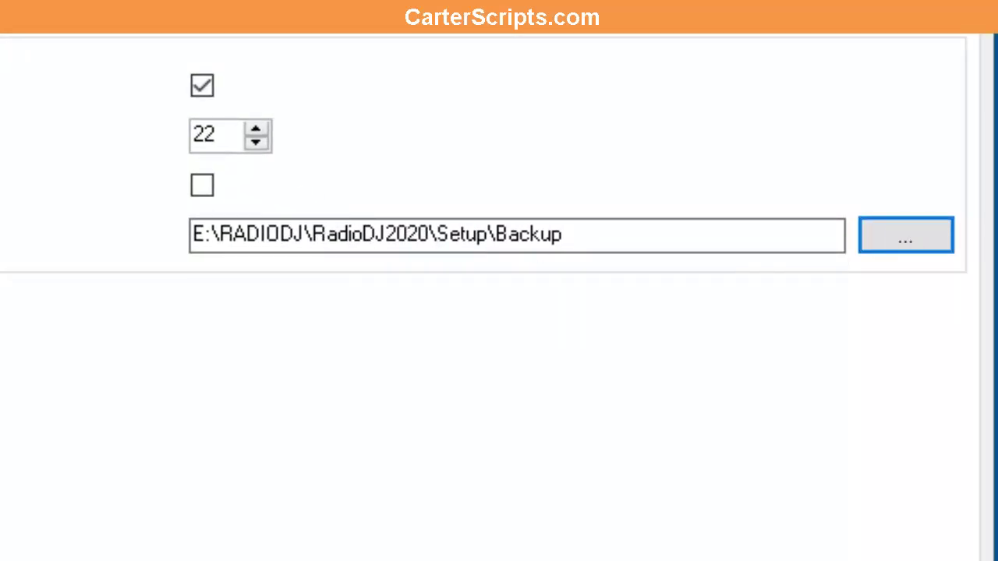
{"action": "left_click", "coordinate": [15, 387]}
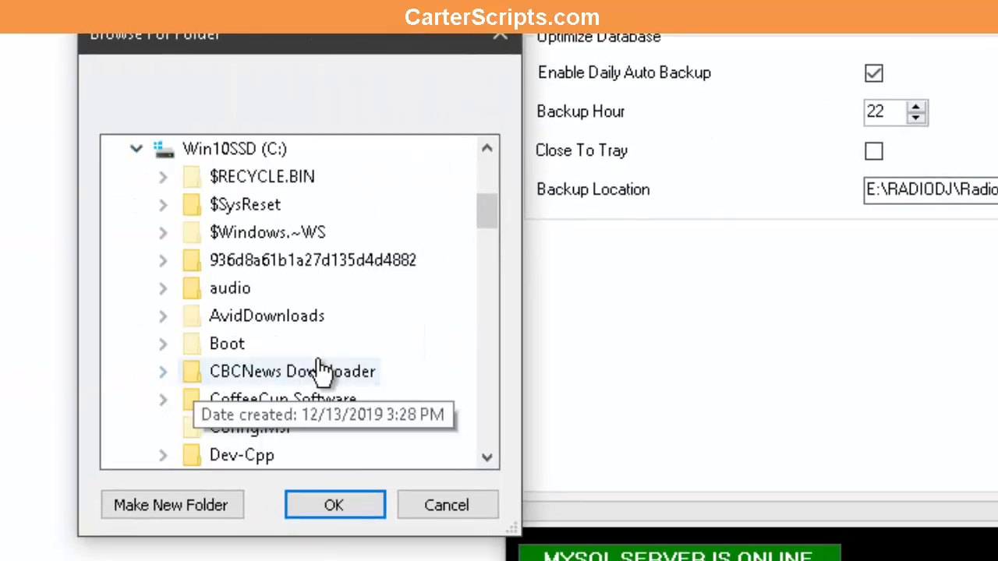
{"action": "scroll", "coordinate": [320, 371], "scroll_direction": "down", "scroll_amount": 6}
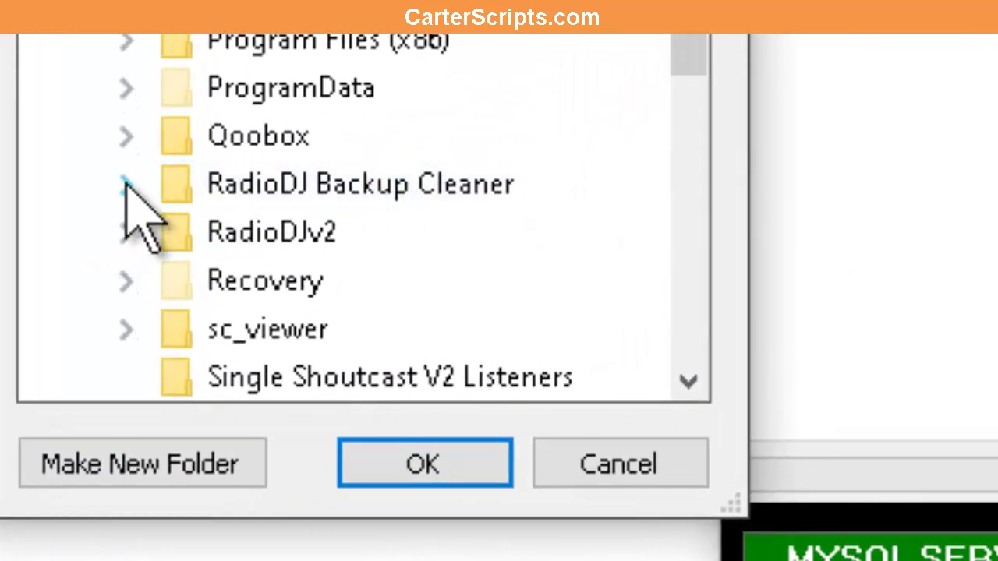
{"action": "left_click", "coordinate": [125, 184]}
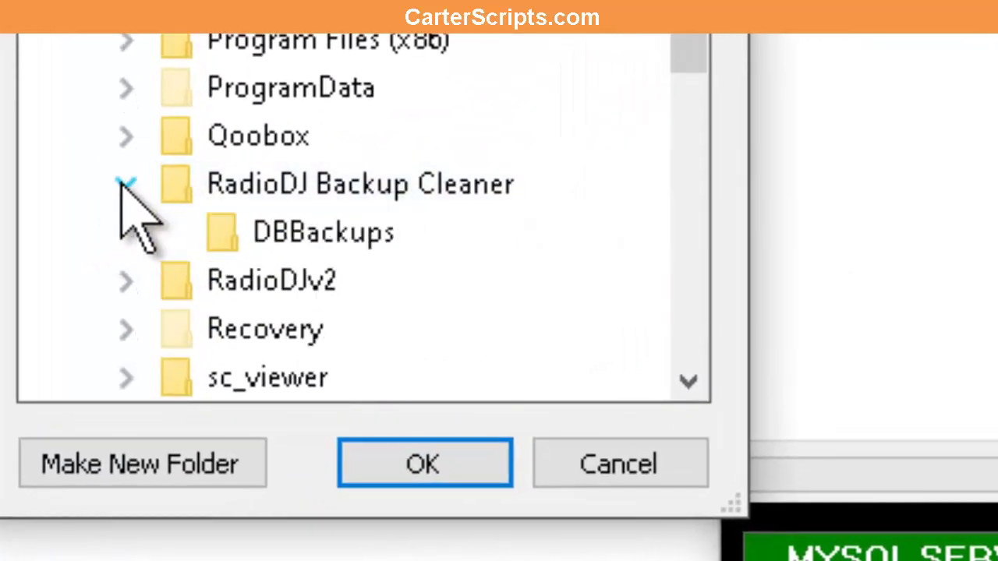
{"action": "left_click", "coordinate": [305, 259]}
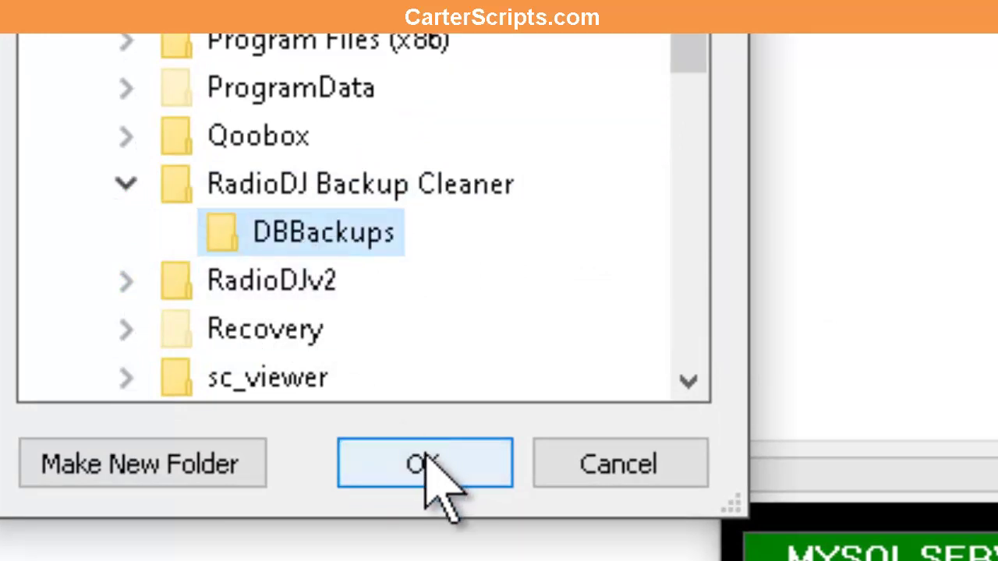
{"action": "left_click", "coordinate": [428, 465]}
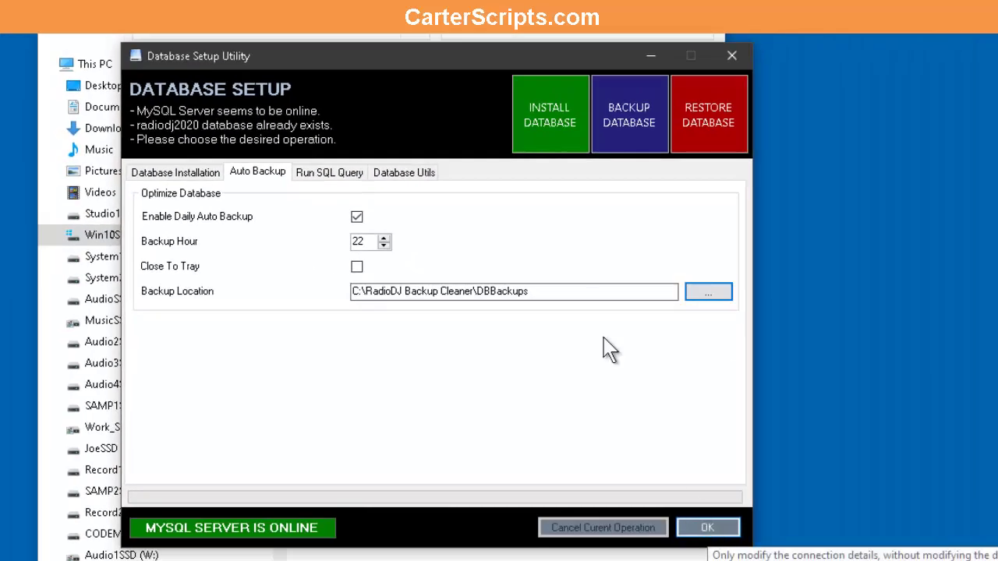
Accept the Database Setup Utility settings, then open DBBackups in Explorer and resize its window.
{"action": "left_click", "coordinate": [708, 528]}
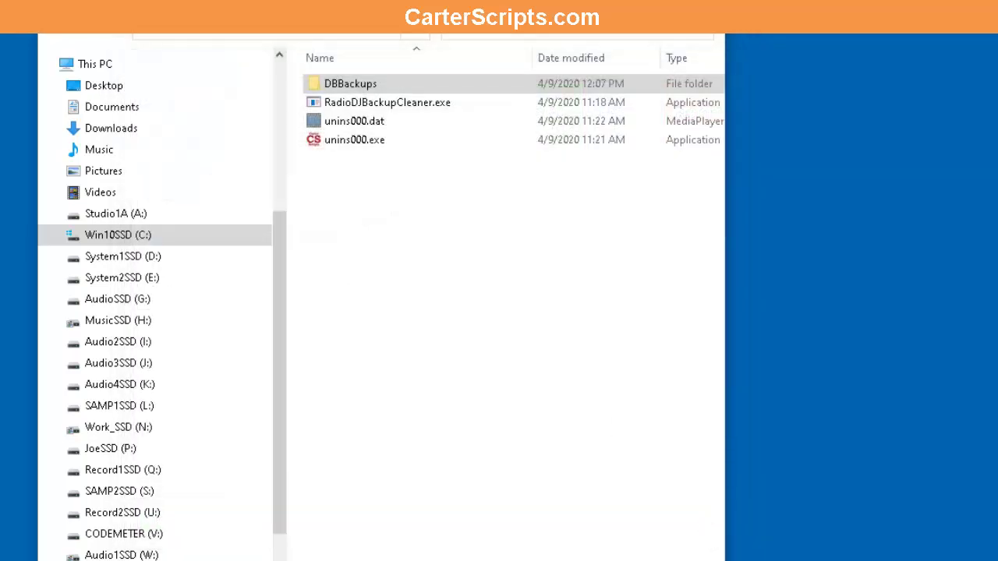
{"action": "double_click", "coordinate": [354, 84]}
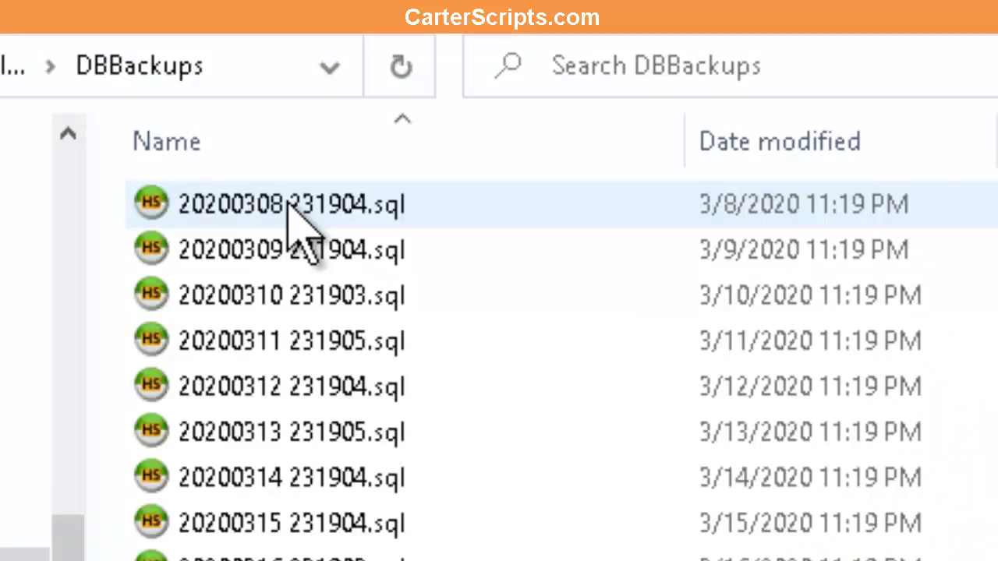
{"action": "scroll", "coordinate": [814, 392], "scroll_direction": "down", "scroll_amount": 1}
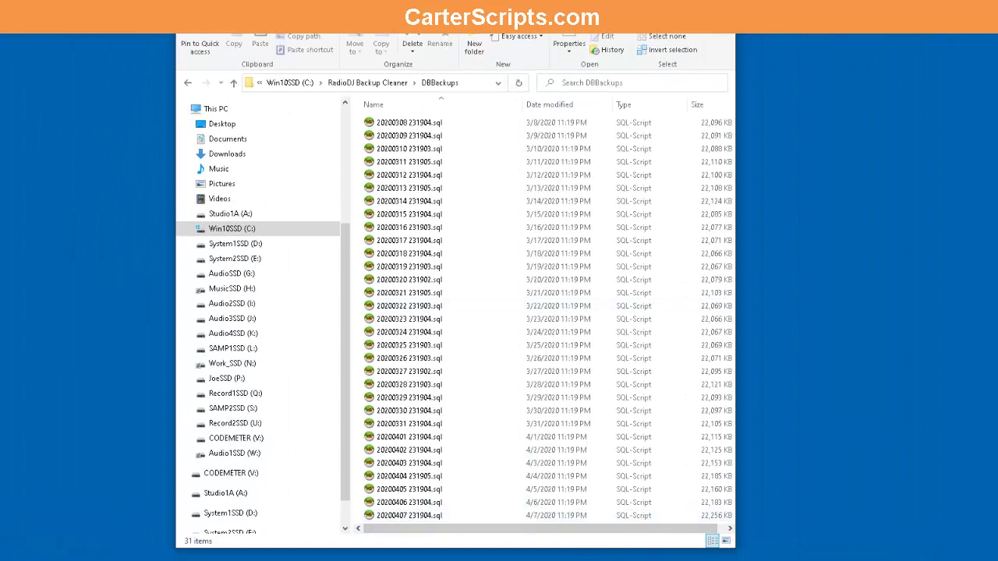
{"action": "left_click_drag", "start_coordinate": [524, 64], "coordinate": [507, 6]}
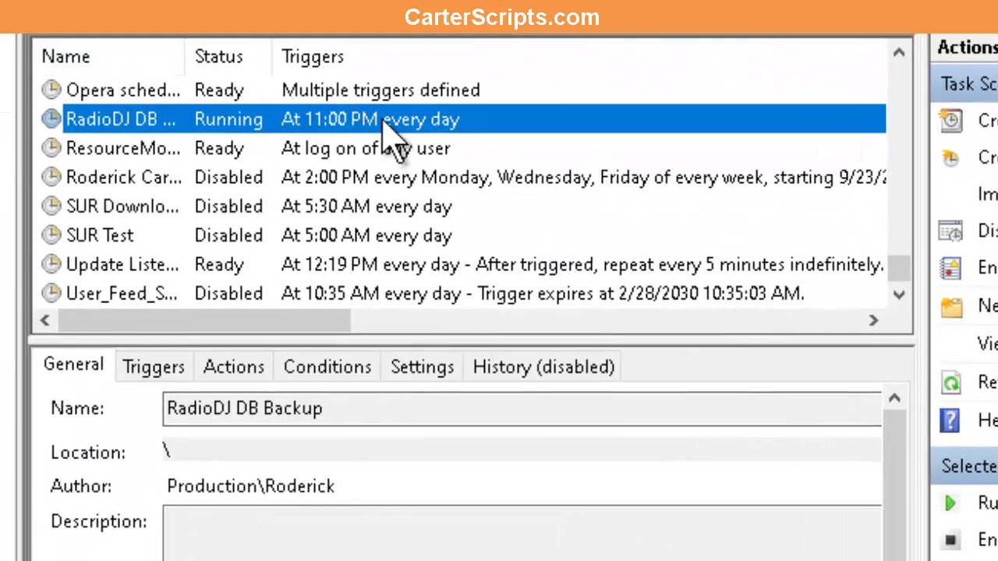
Run RadioDJ DB Backup again and move Task Scheduler aside to show DBBackups with 32 items.
{"action": "right_click", "coordinate": [382, 124]}
{"action": "left_click", "coordinate": [442, 139]}
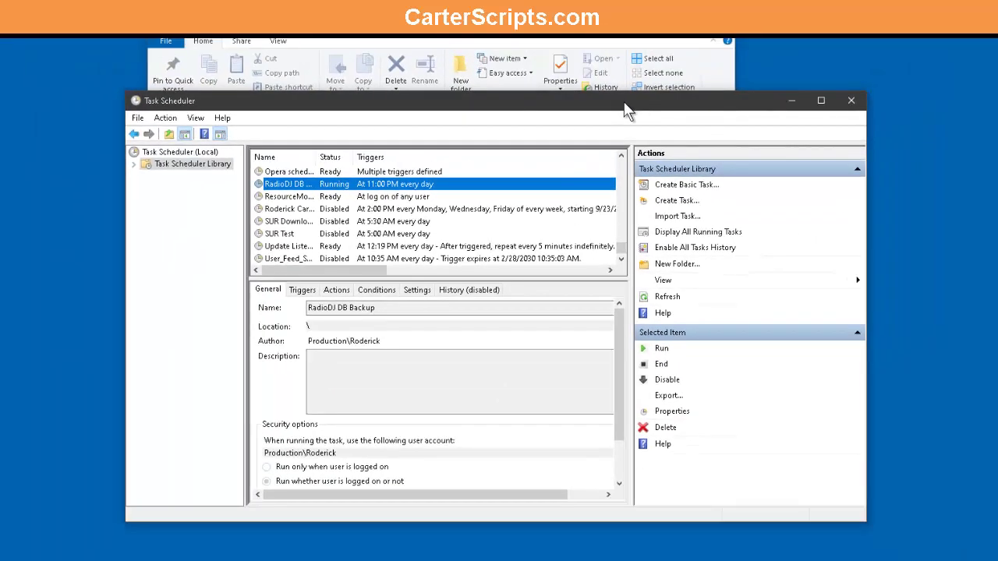
{"action": "left_click_drag", "start_coordinate": [538, 110], "coordinate": [0, 32]}
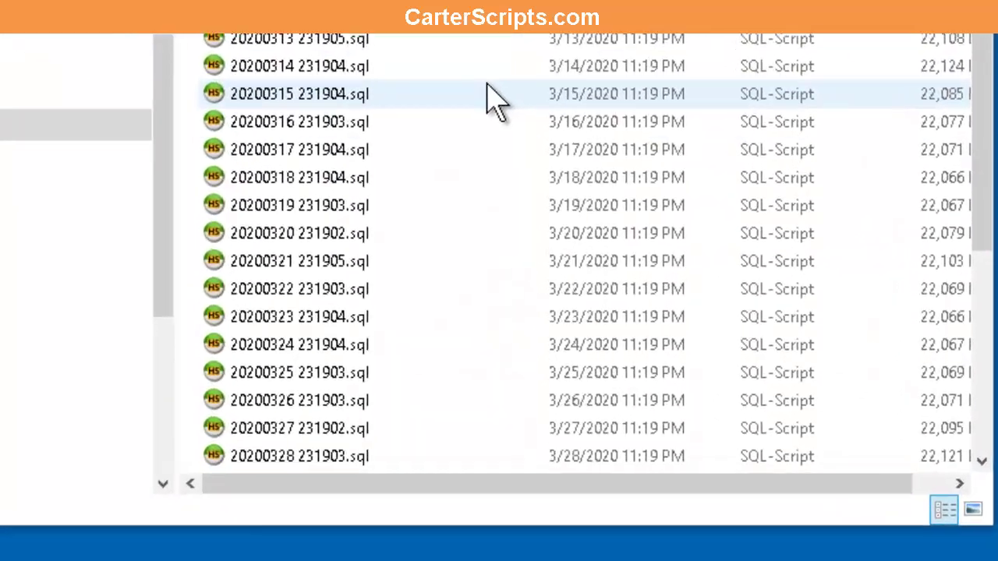
Check DBBackups for the new 20200409 122233.sql file, then return to RadioDJ Backup Cleaner.
{"action": "scroll", "coordinate": [486, 261], "scroll_direction": "down", "scroll_amount": 4}
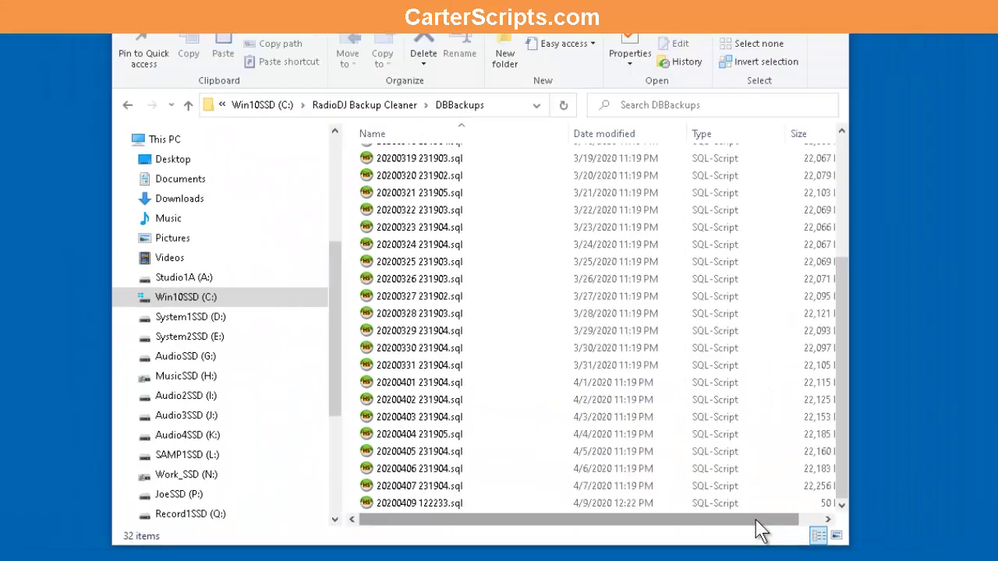
{"action": "left_click_drag", "start_coordinate": [851, 505], "coordinate": [910, 508]}
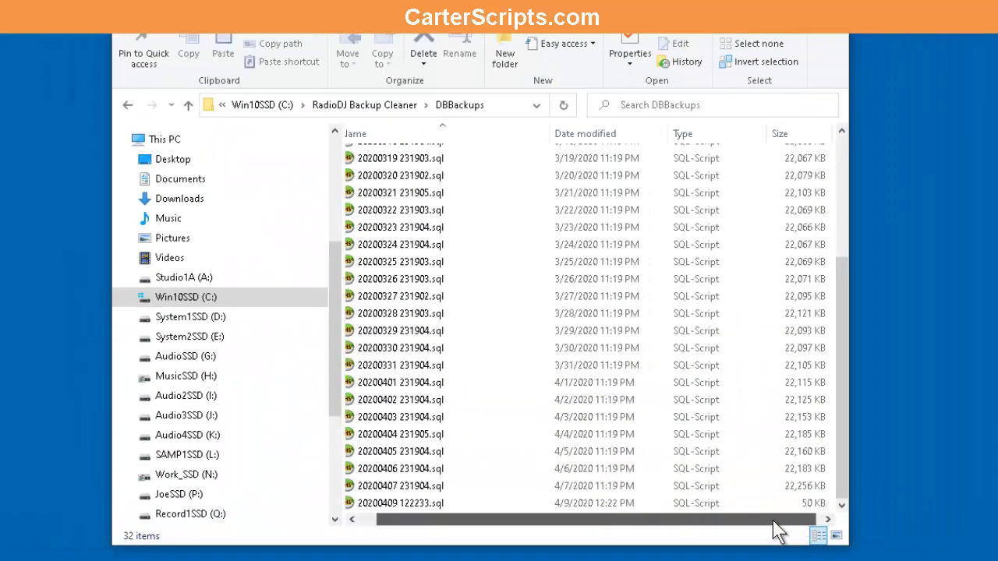
{"action": "left_click_drag", "start_coordinate": [795, 522], "coordinate": [450, 518]}
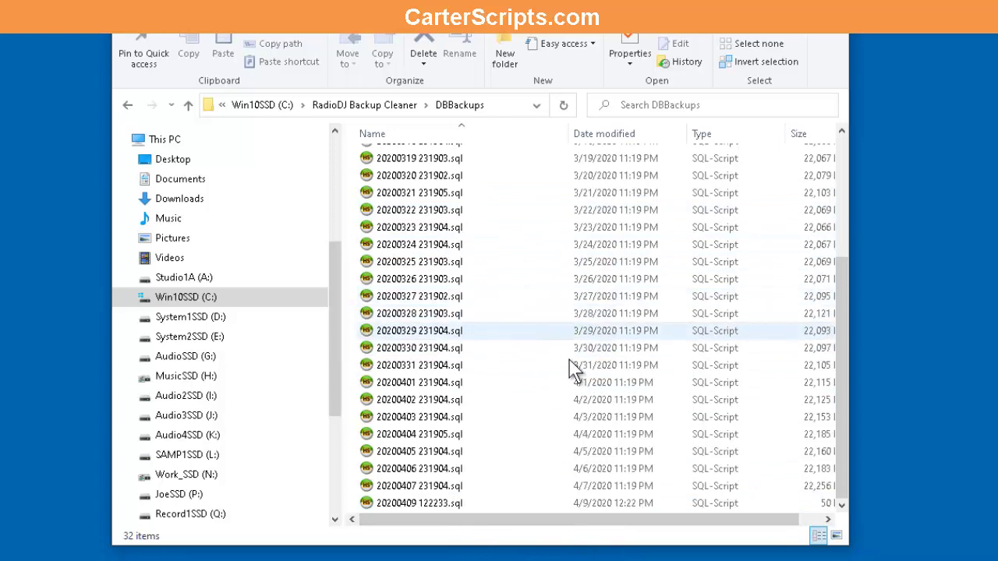
{"action": "left_click", "coordinate": [188, 106]}
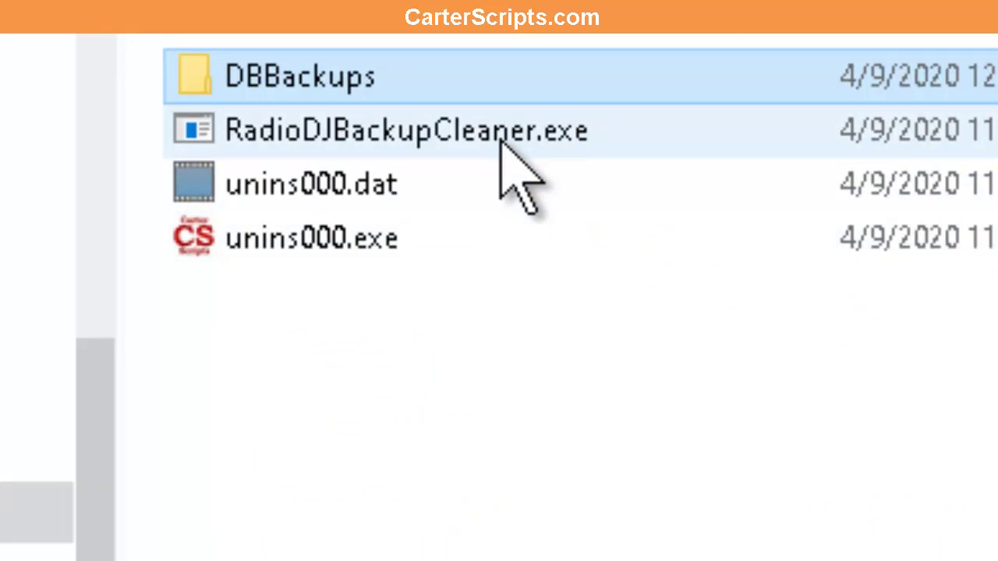
{"action": "double_click", "coordinate": [282, 74]}
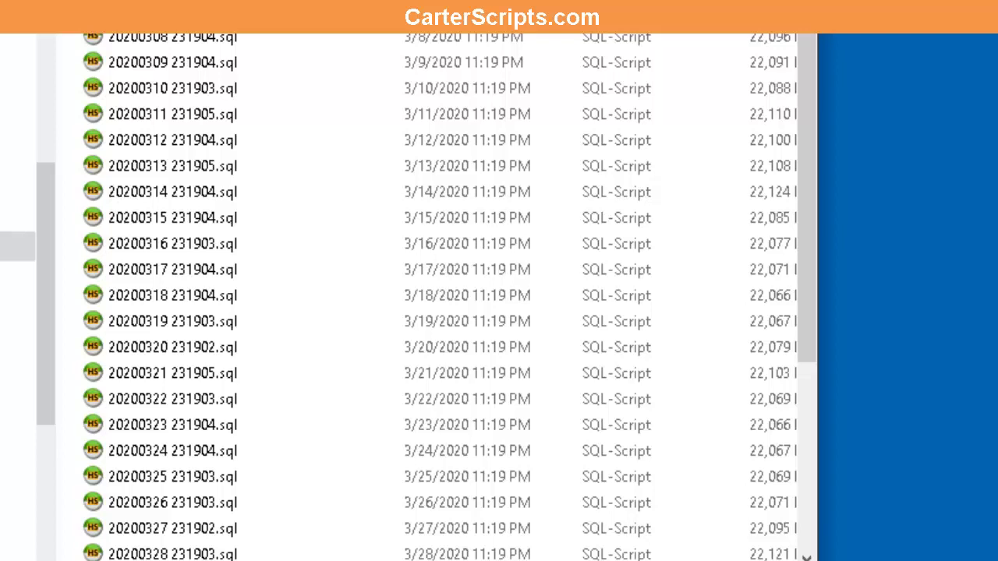
{"action": "key", "text": "alt+Up"}
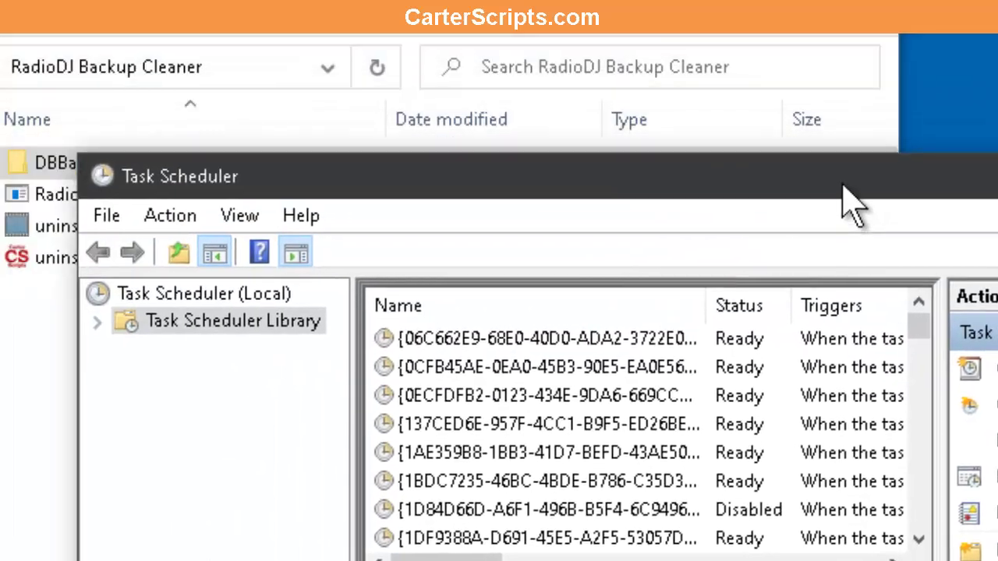
Bring Task Scheduler back in front and start a new task named RadioDJ Backup Cleaner.
{"action": "left_click_drag", "start_coordinate": [849, 192], "coordinate": [531, 292]}
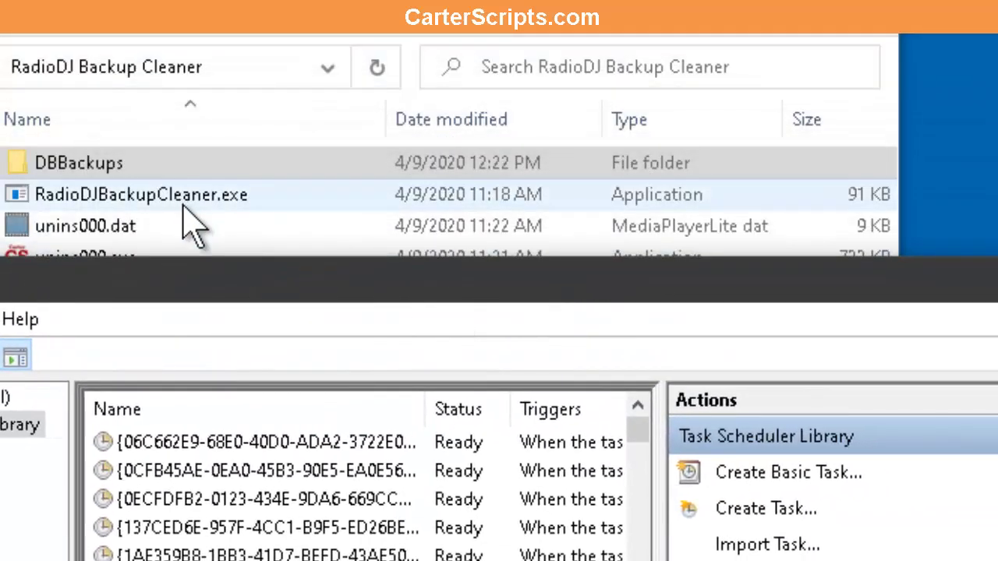
{"action": "left_click_drag", "start_coordinate": [357, 287], "coordinate": [255, 36]}
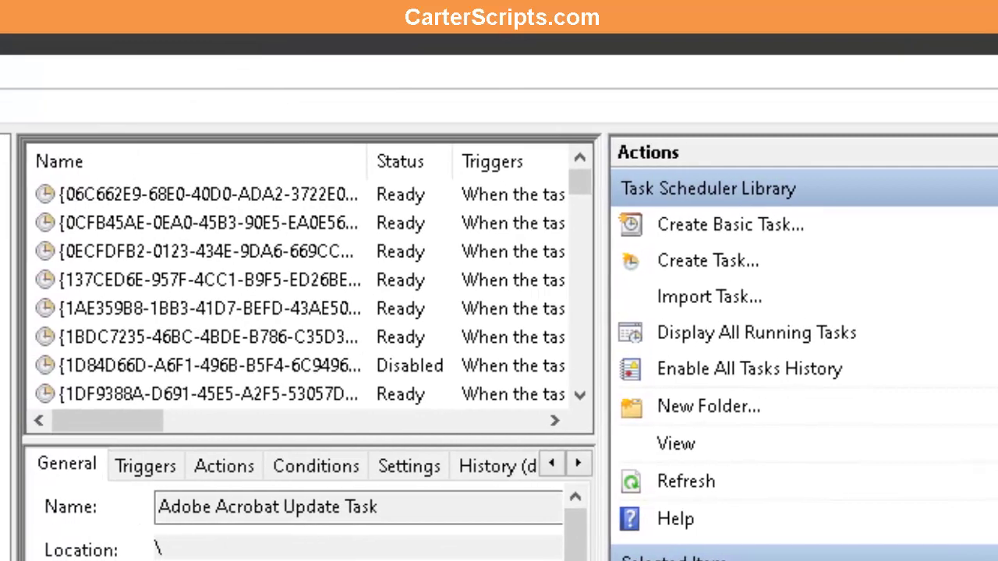
{"action": "left_click", "coordinate": [680, 262]}
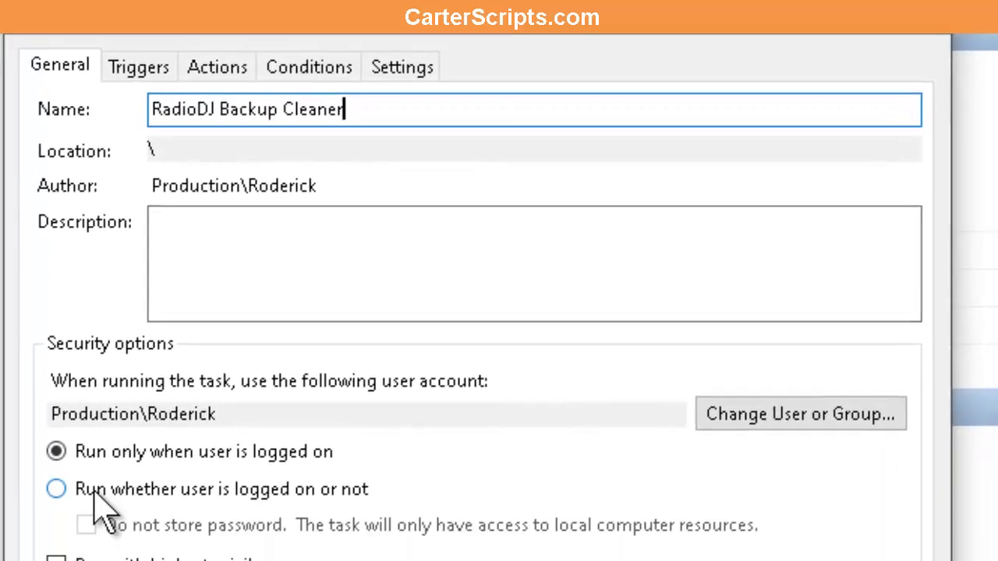
Make the task run whether logged on or not, without a stored password, hidden, with highest privileges, for Windows 10.
{"action": "left_click", "coordinate": [84, 560]}
{"action": "left_click", "coordinate": [117, 334]}
{"action": "left_click", "coordinate": [96, 372]}
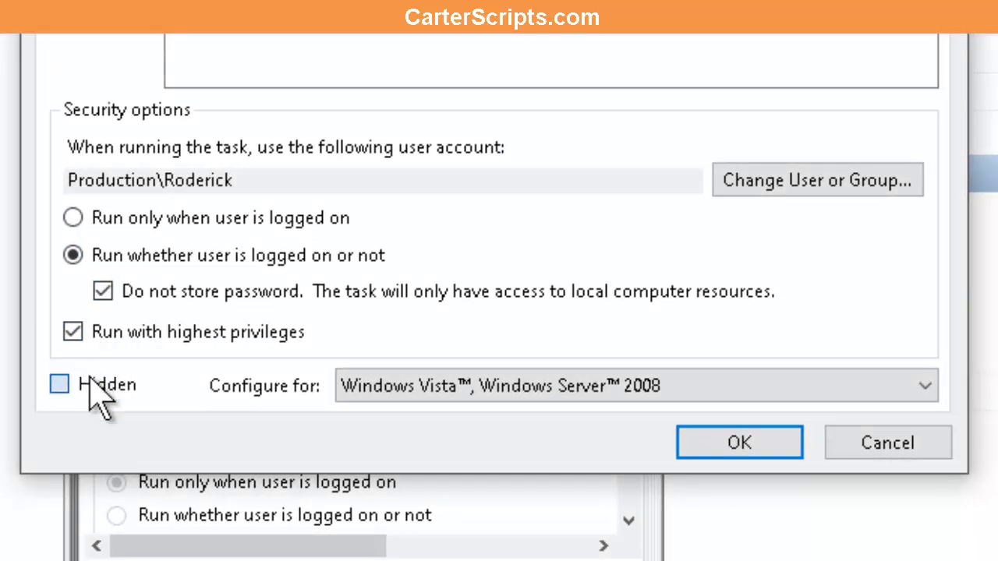
{"action": "left_click", "coordinate": [89, 383]}
{"action": "left_click", "coordinate": [441, 395]}
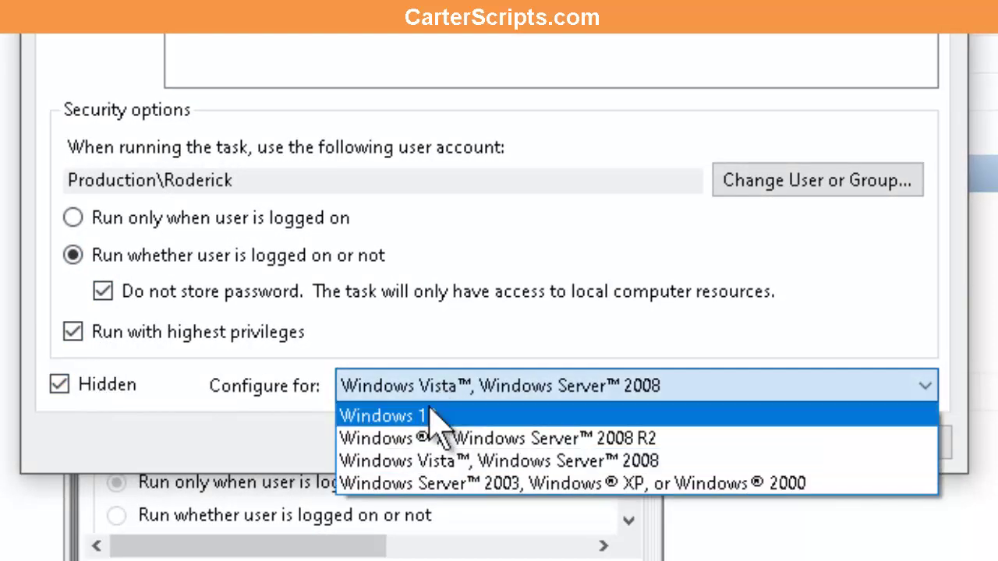
{"action": "left_click", "coordinate": [434, 417]}
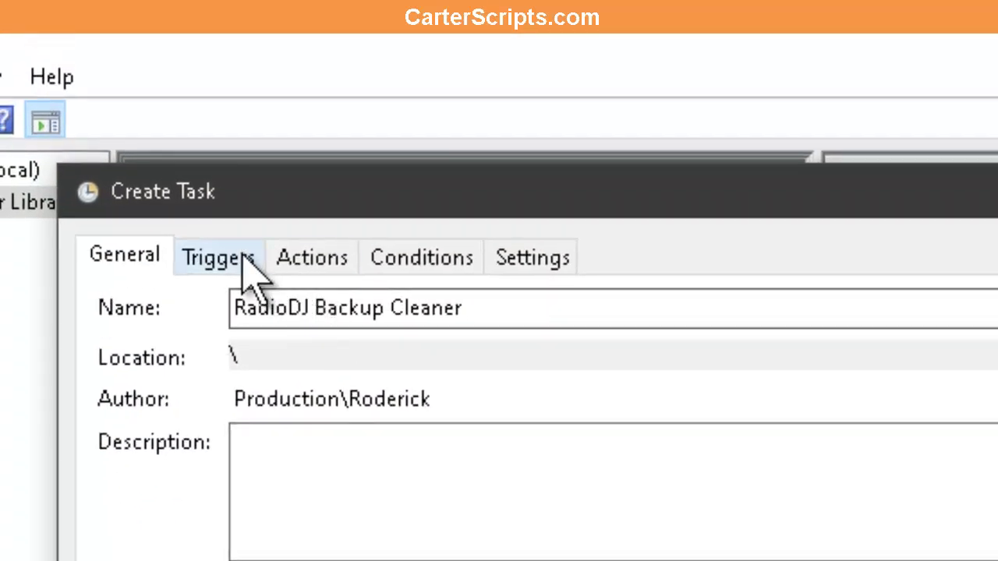
{"action": "left_click", "coordinate": [228, 204]}
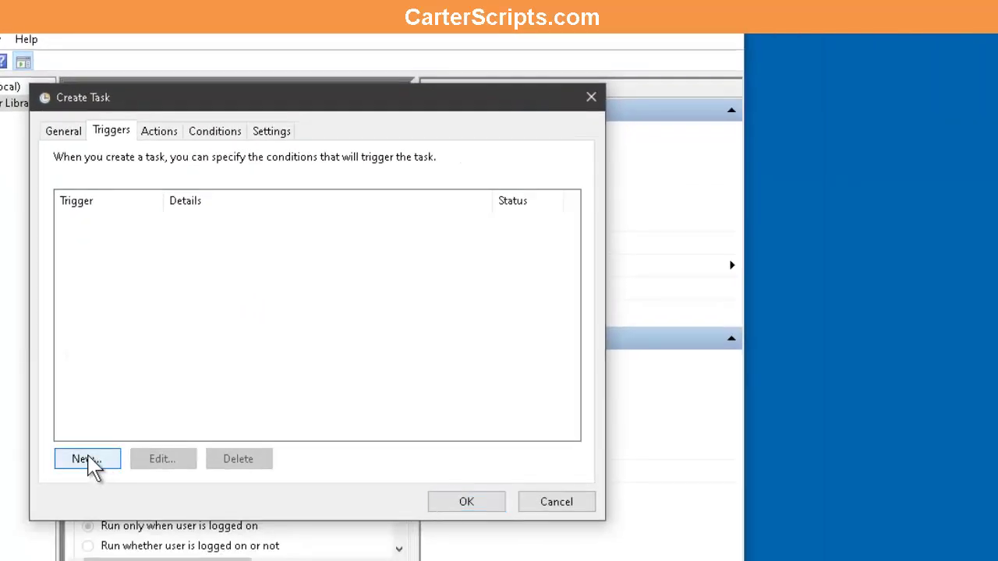
Add a weekly trigger firing every Saturday at 11:00:00 PM, starting 4/9/2020.
{"action": "left_click", "coordinate": [90, 460]}
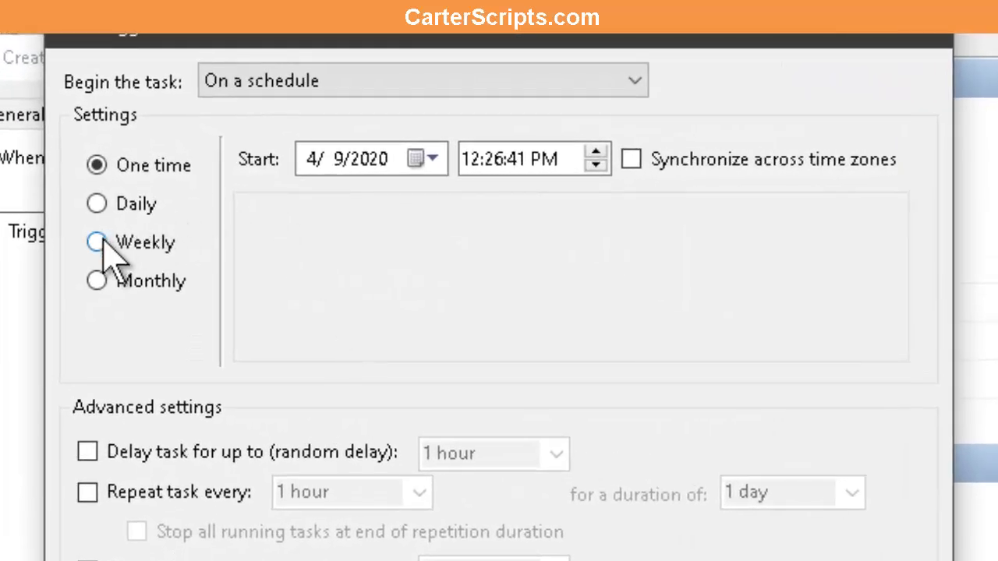
{"action": "left_click", "coordinate": [108, 236]}
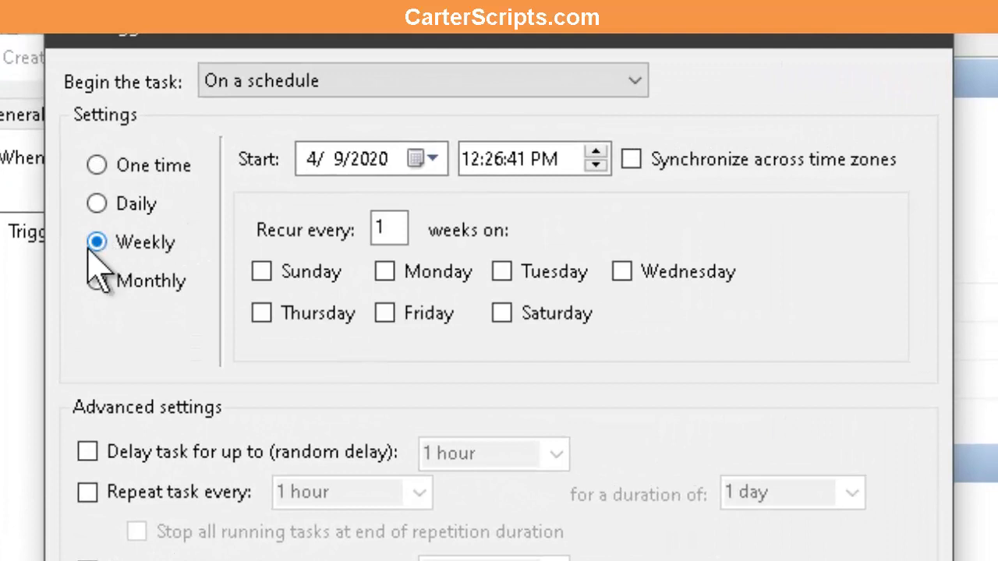
{"action": "left_click", "coordinate": [501, 314]}
{"action": "left_click", "coordinate": [471, 162]}
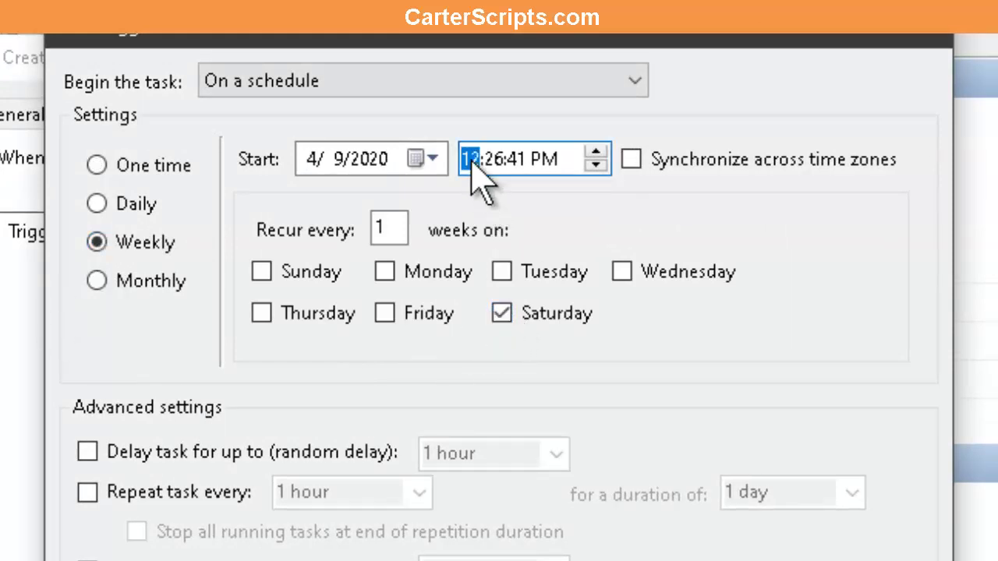
{"action": "left_click", "coordinate": [493, 161]}
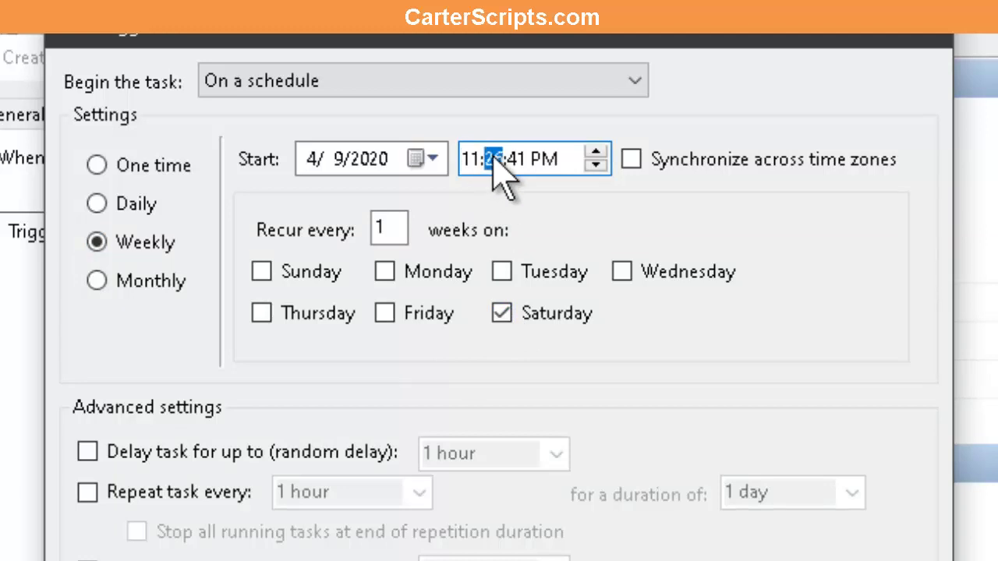
{"action": "type", "text": "00"}
{"action": "left_click", "coordinate": [516, 159]}
{"action": "type", "text": "00"}
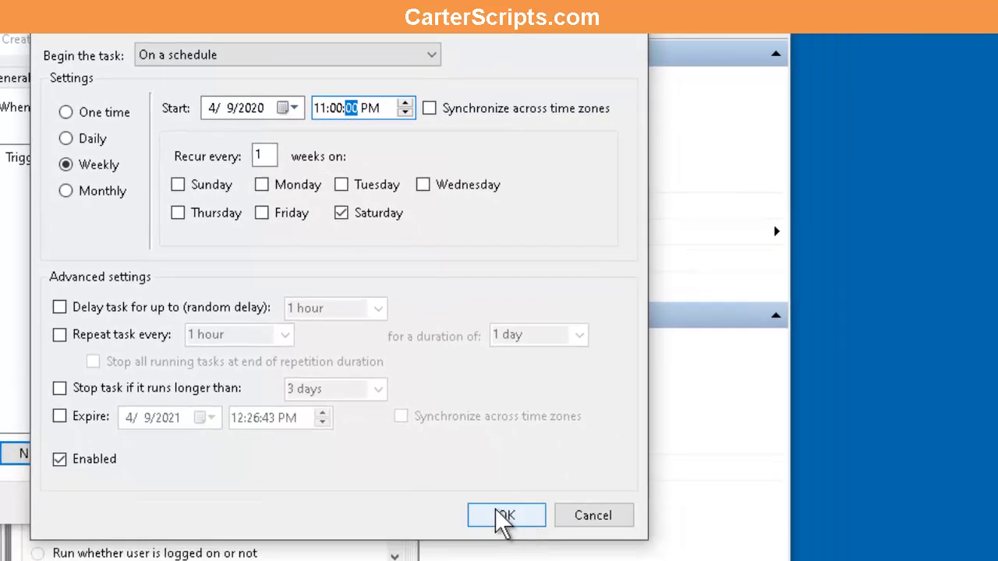
{"action": "left_click", "coordinate": [499, 510]}
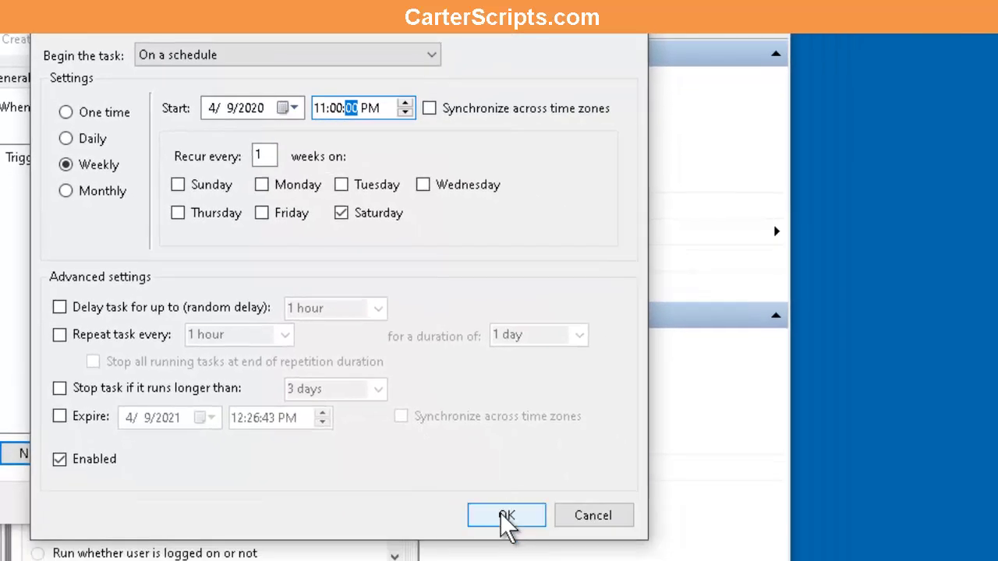
{"action": "left_click", "coordinate": [507, 515]}
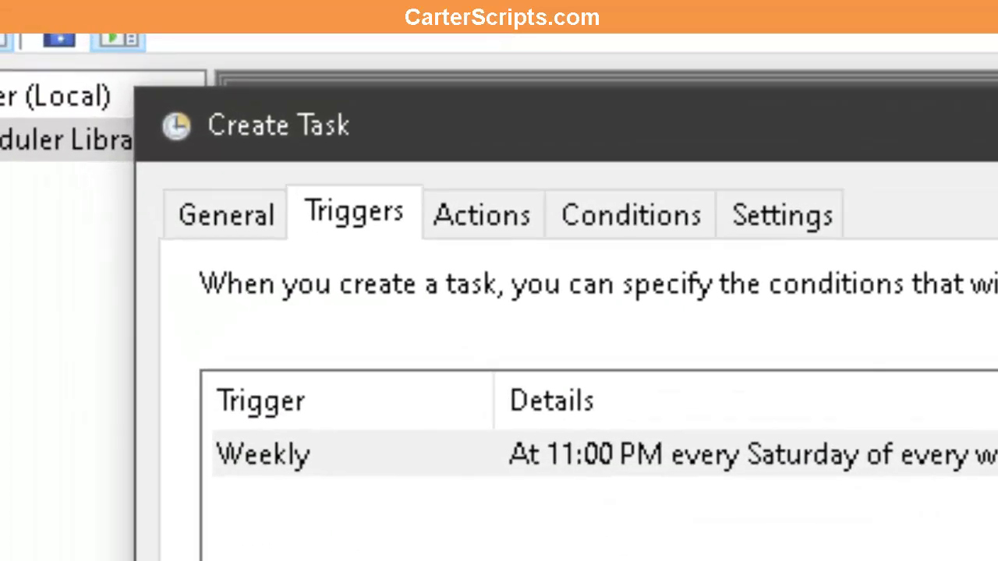
Add a new start-a-program action using C:\RadioDJ Backup Cleaner\RadioDJBackupCleaner.exe.
{"action": "left_click", "coordinate": [499, 217]}
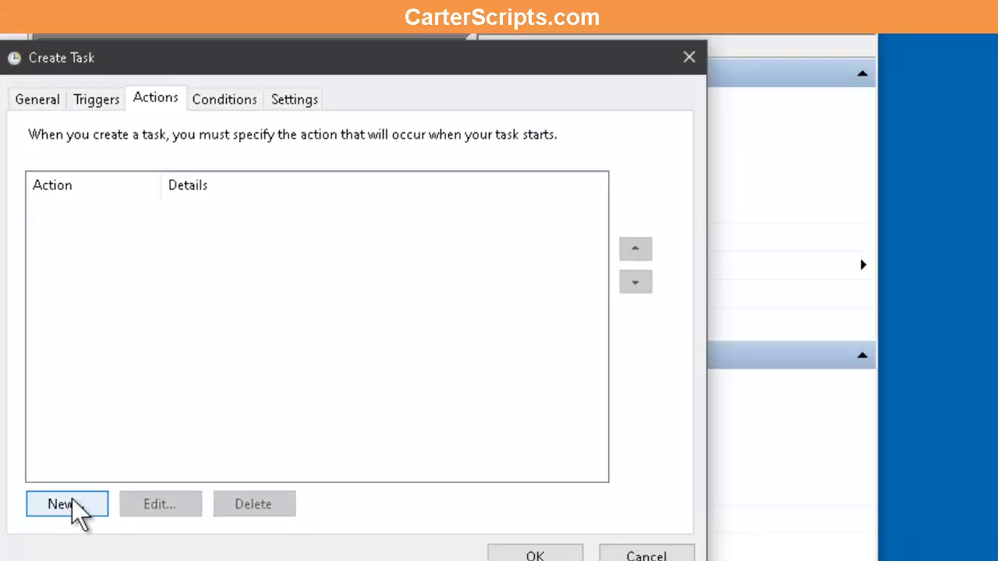
{"action": "left_click", "coordinate": [76, 507]}
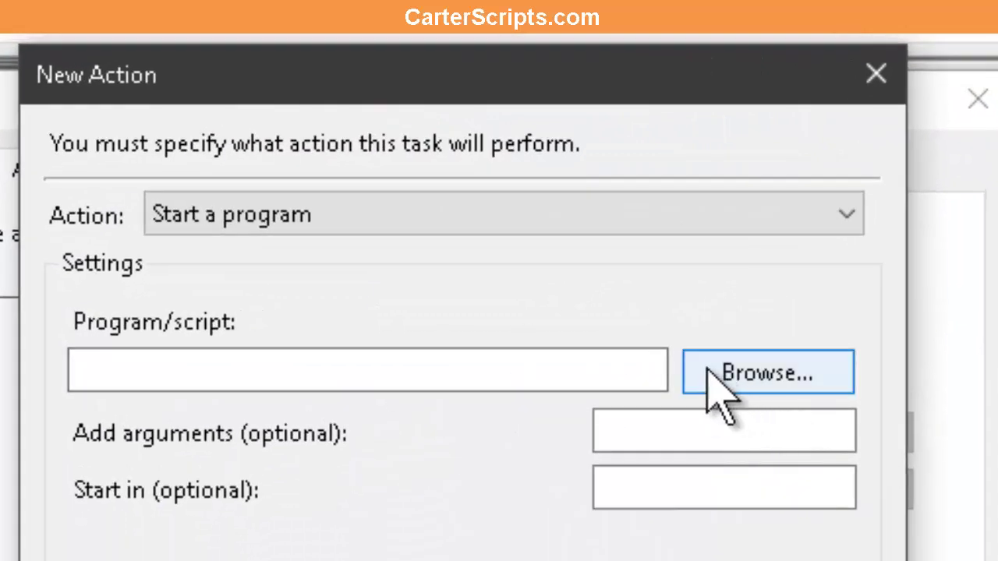
{"action": "left_click", "coordinate": [715, 383]}
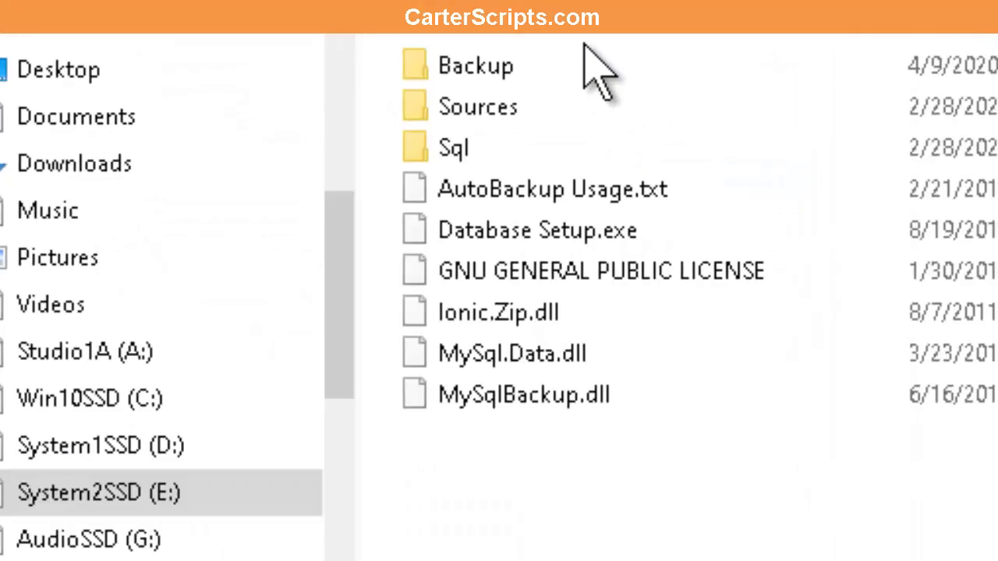
{"action": "left_click", "coordinate": [136, 398]}
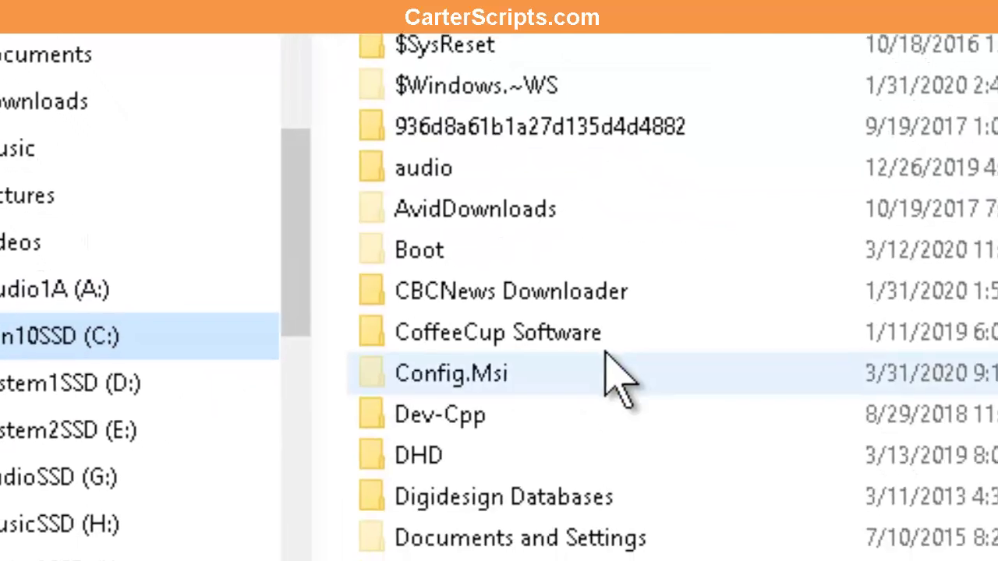
{"action": "scroll", "coordinate": [671, 390], "scroll_direction": "down", "scroll_amount": 5}
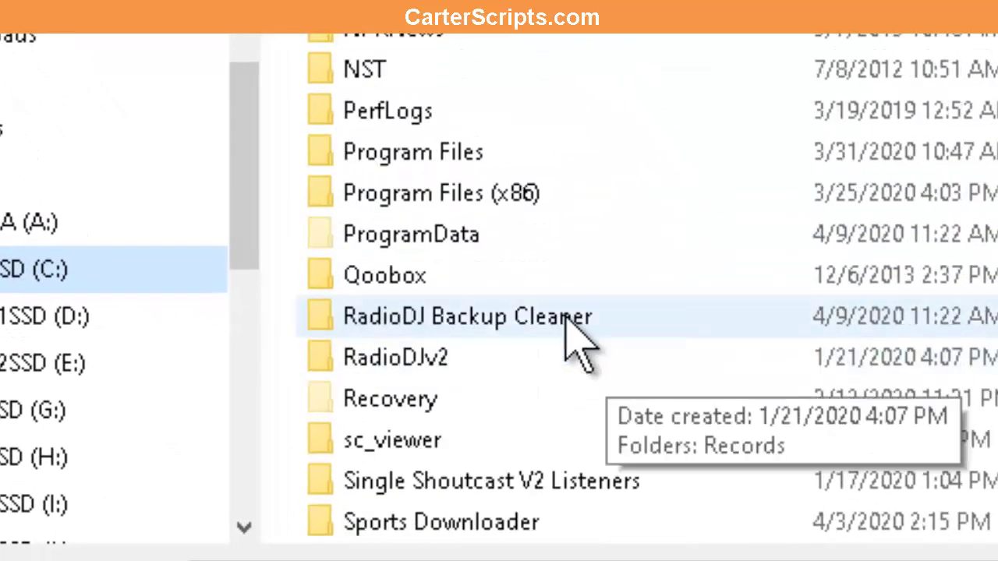
{"action": "left_click", "coordinate": [524, 317]}
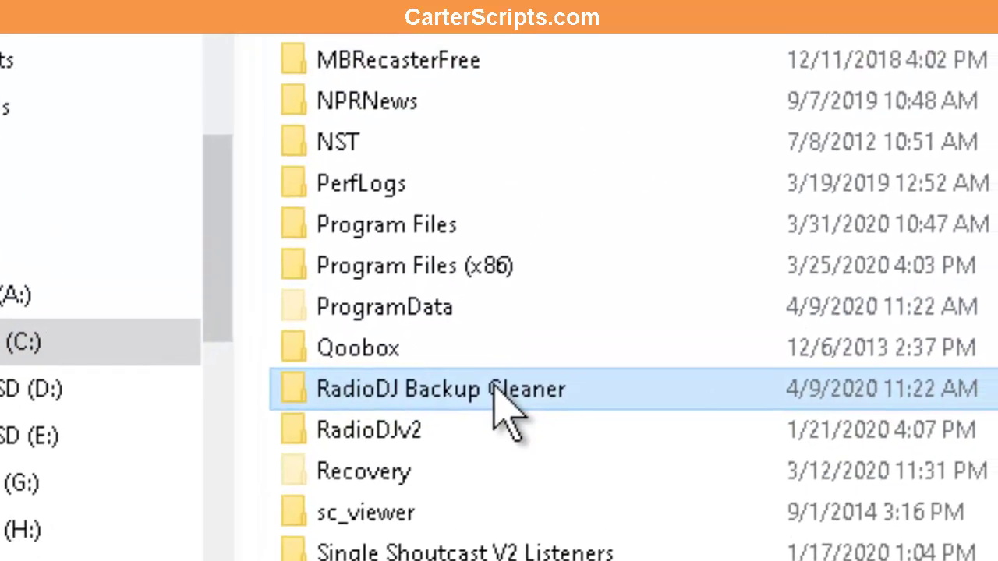
{"action": "double_click", "coordinate": [505, 406]}
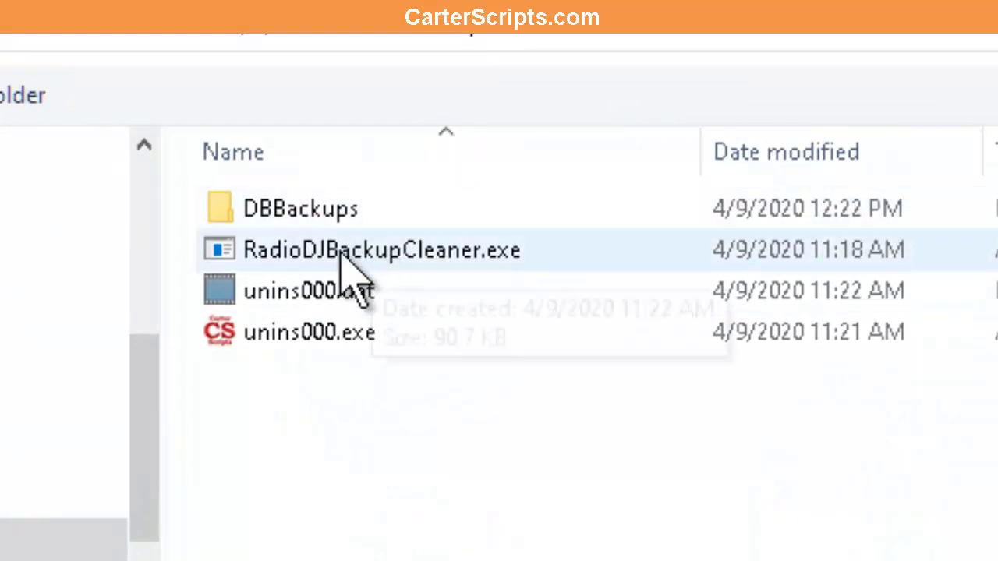
{"action": "left_click", "coordinate": [319, 253]}
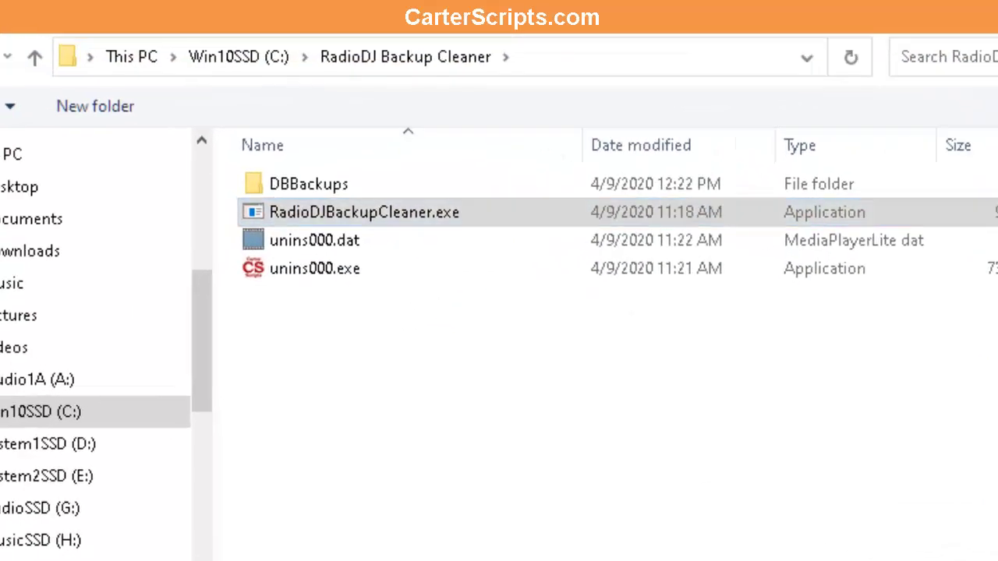
{"action": "left_click", "coordinate": [708, 521]}
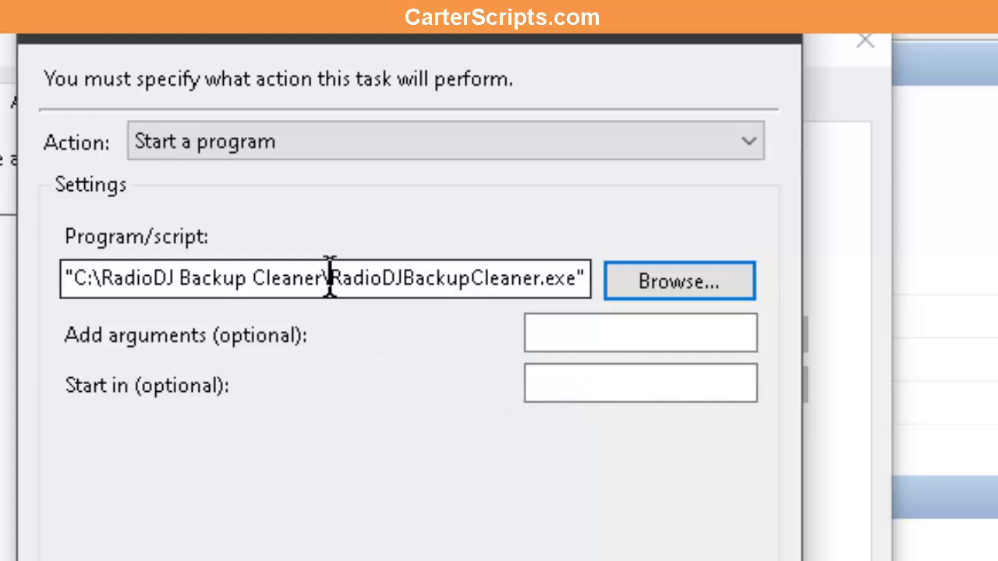
Copy the program's folder path into Start in, then confirm the action and save the task.
{"action": "left_click_drag", "start_coordinate": [329, 279], "coordinate": [92, 279]}
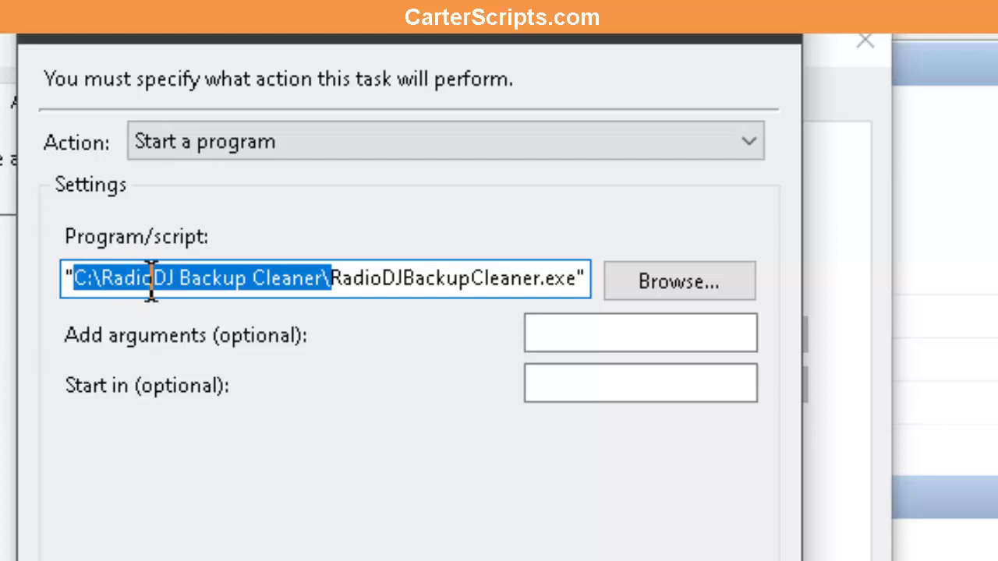
{"action": "right_click", "coordinate": [243, 288]}
{"action": "left_click", "coordinate": [329, 401]}
{"action": "left_click", "coordinate": [610, 386]}
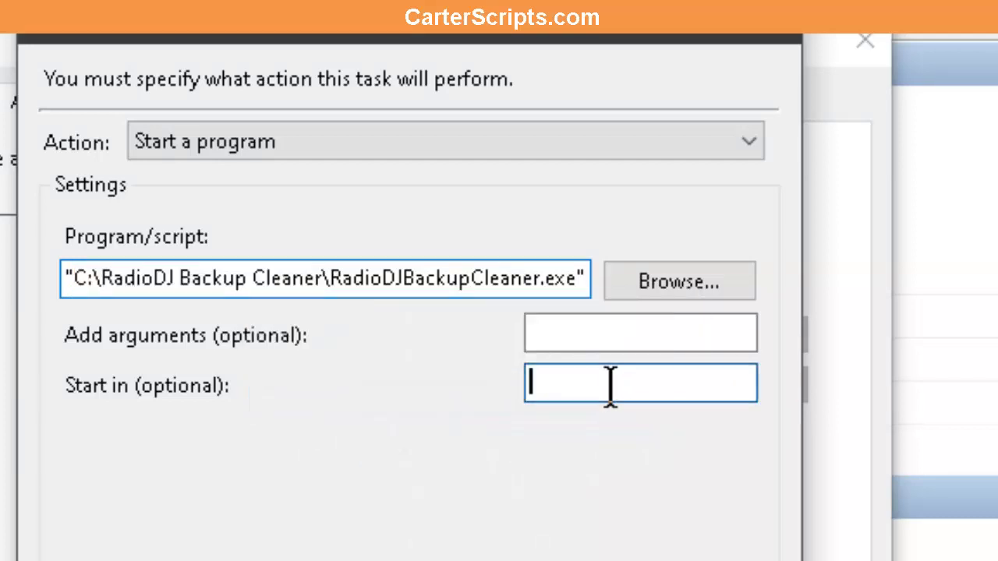
{"action": "right_click", "coordinate": [610, 385]}
{"action": "left_click", "coordinate": [709, 536]}
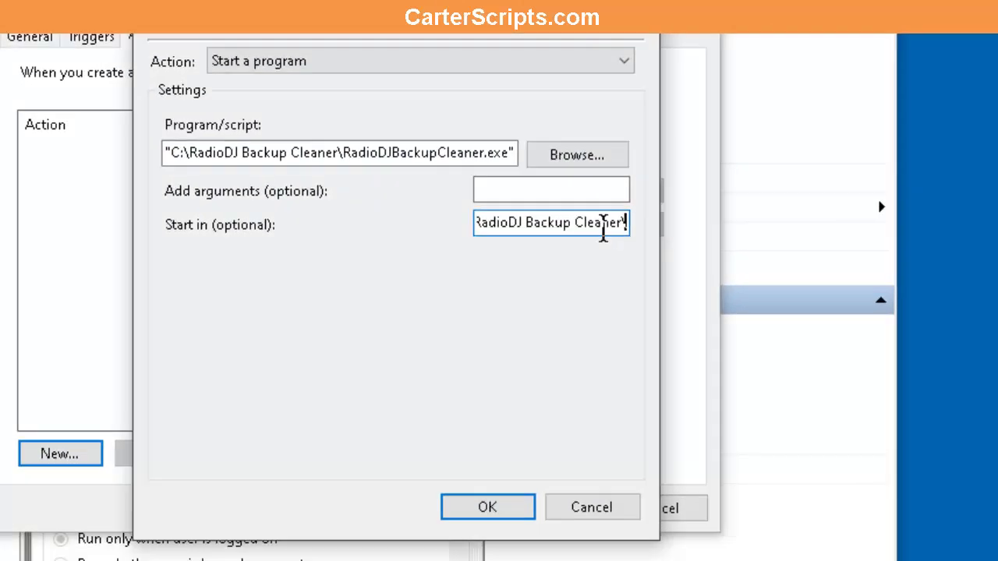
{"action": "left_click_drag", "start_coordinate": [717, 383], "coordinate": [435, 384]}
{"action": "left_click", "coordinate": [499, 485]}
{"action": "left_click", "coordinate": [543, 485]}
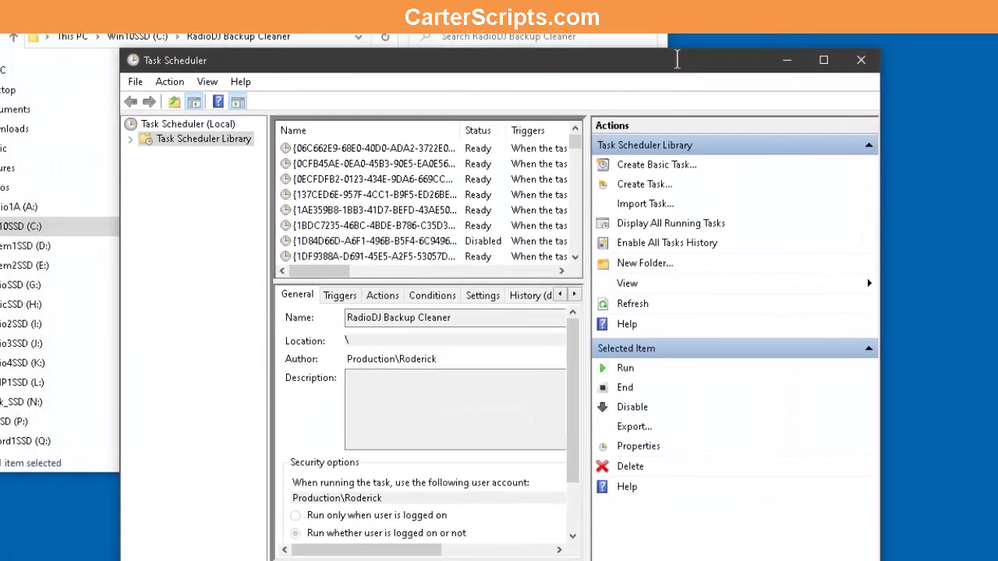
Open DBBackups in Explorer, move Task Scheduler aside, and scroll to RadioDJ Backup Cleaner.
{"action": "key", "text": "alt+Tab"}
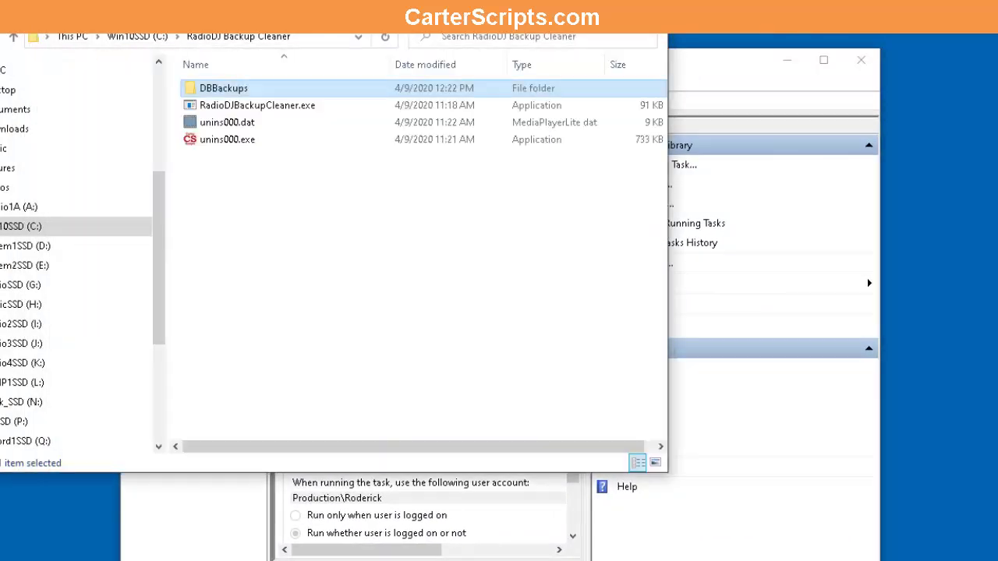
{"action": "double_click", "coordinate": [241, 89]}
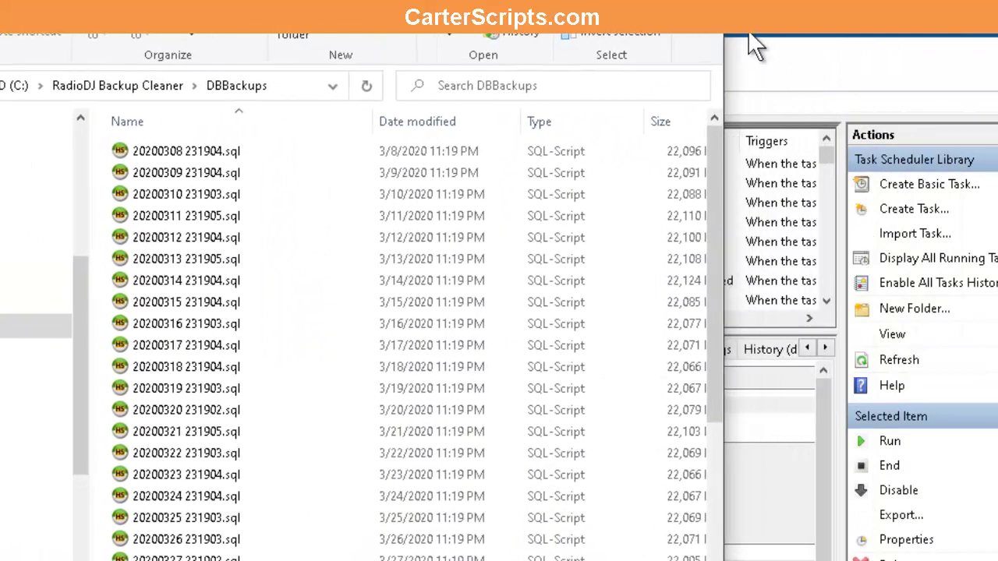
{"action": "left_click", "coordinate": [812, 54]}
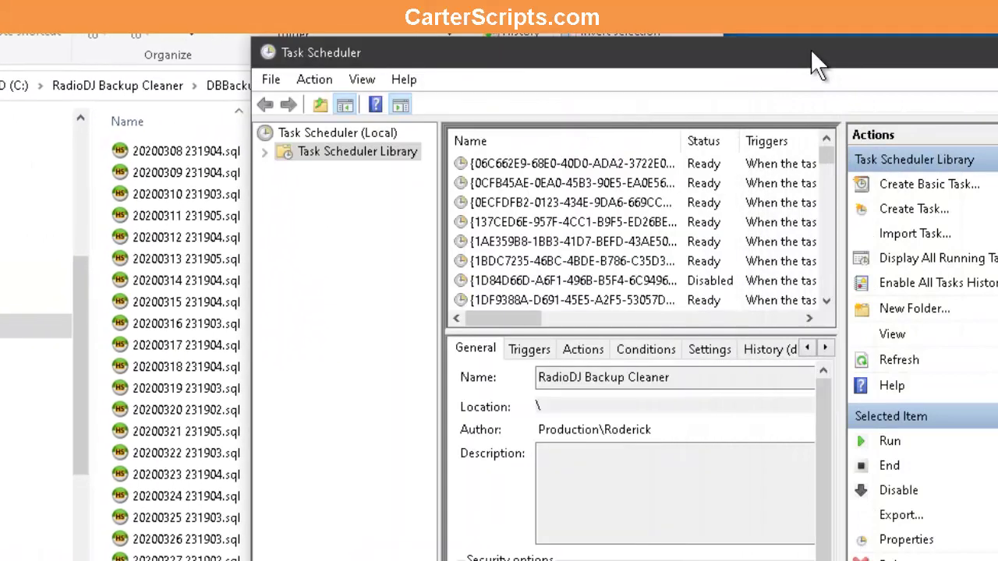
{"action": "left_click_drag", "start_coordinate": [760, 62], "coordinate": [997, 1]}
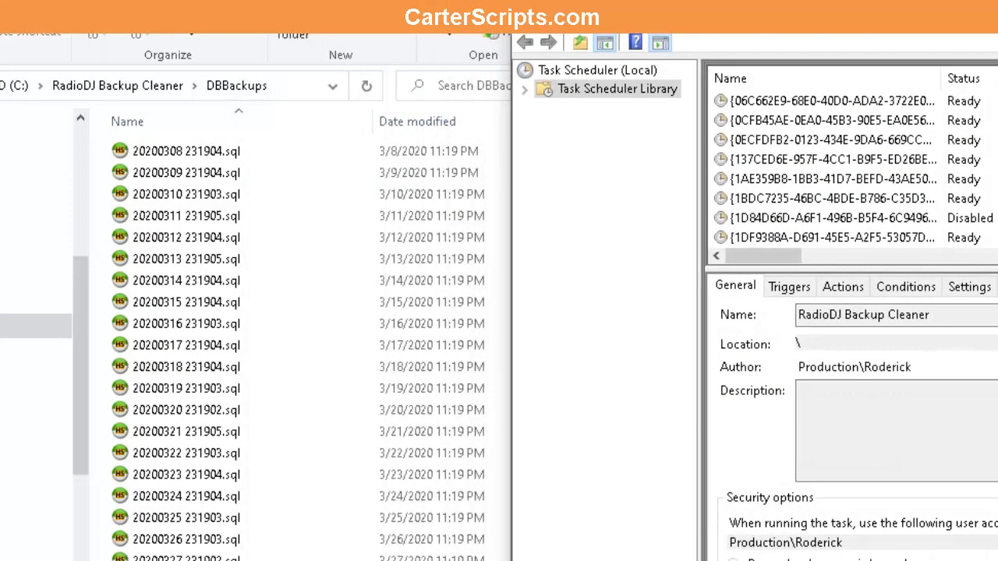
{"action": "scroll", "coordinate": [850, 168], "scroll_direction": "down", "scroll_amount": 20}
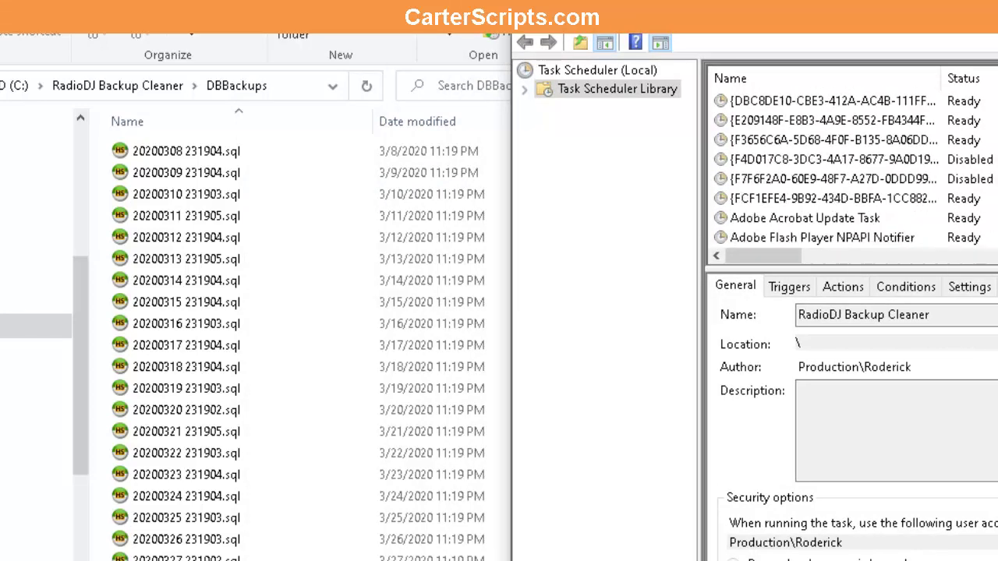
{"action": "scroll", "coordinate": [849, 168], "scroll_direction": "down", "scroll_amount": 8}
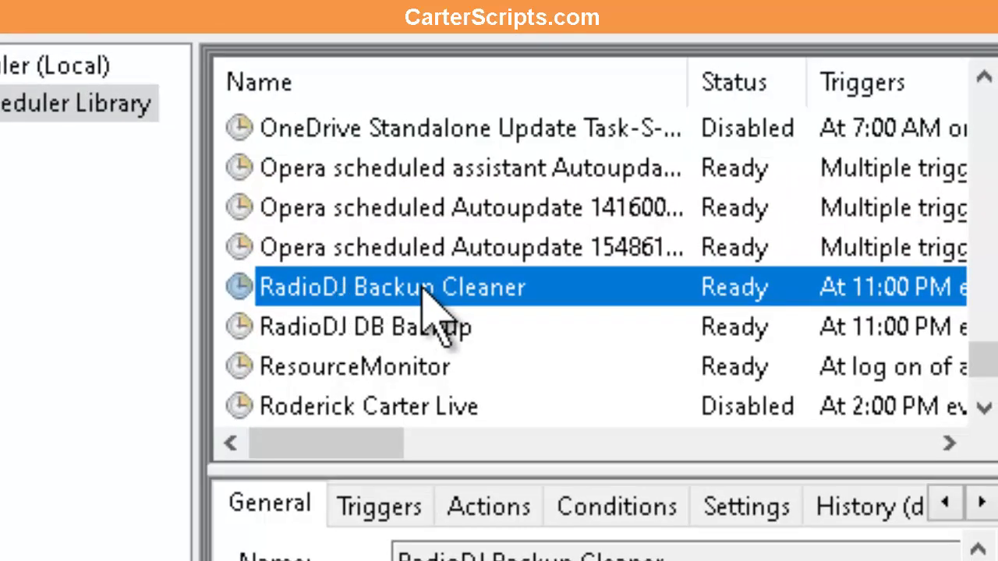
Run the RadioDJ Backup Cleaner task immediately from its context menu.
{"action": "right_click", "coordinate": [425, 289]}
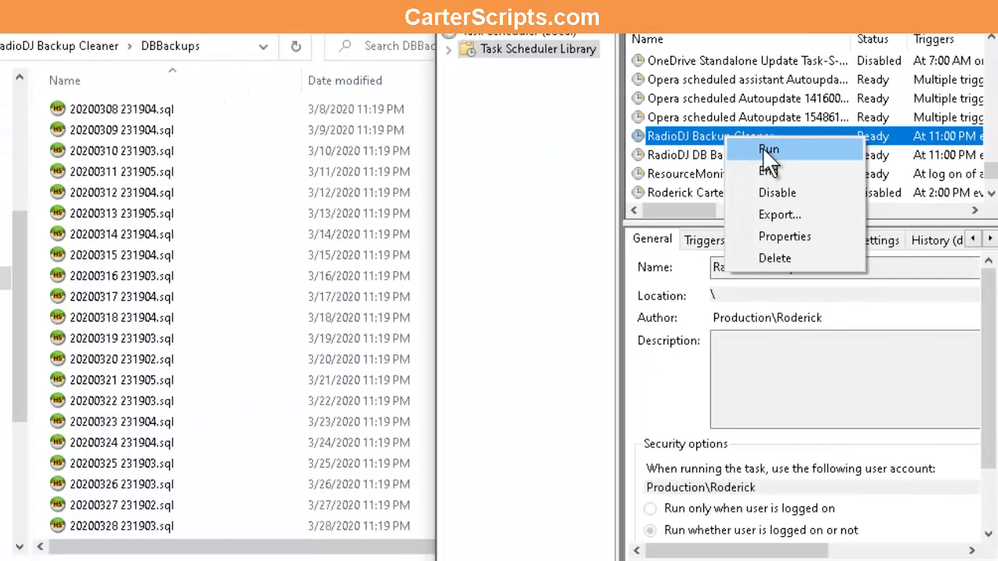
{"action": "left_click", "coordinate": [769, 151]}
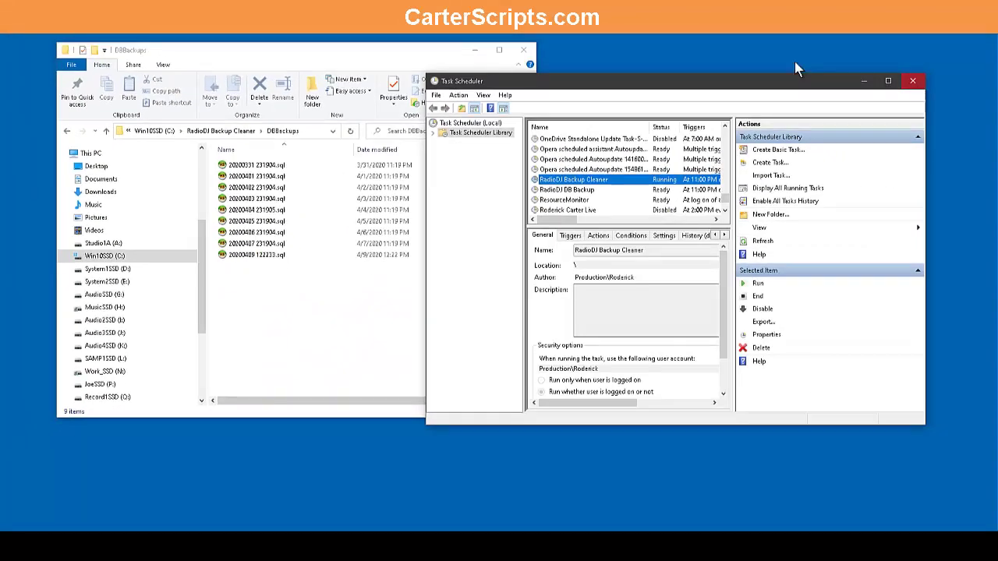
Close the Task Scheduler window, leaving Explorer showing the cleaned DBBackups folder.
{"action": "left_click", "coordinate": [912, 81]}
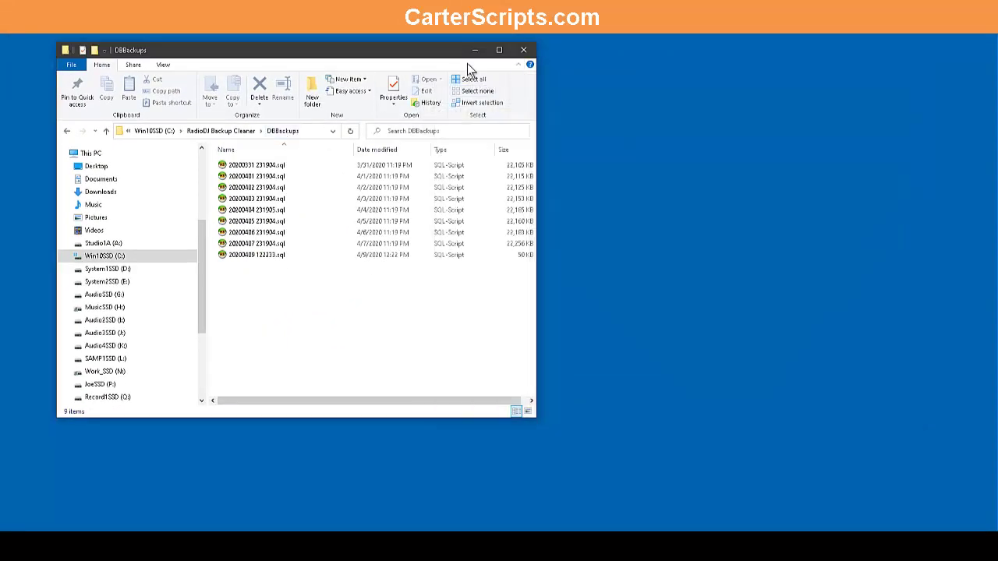